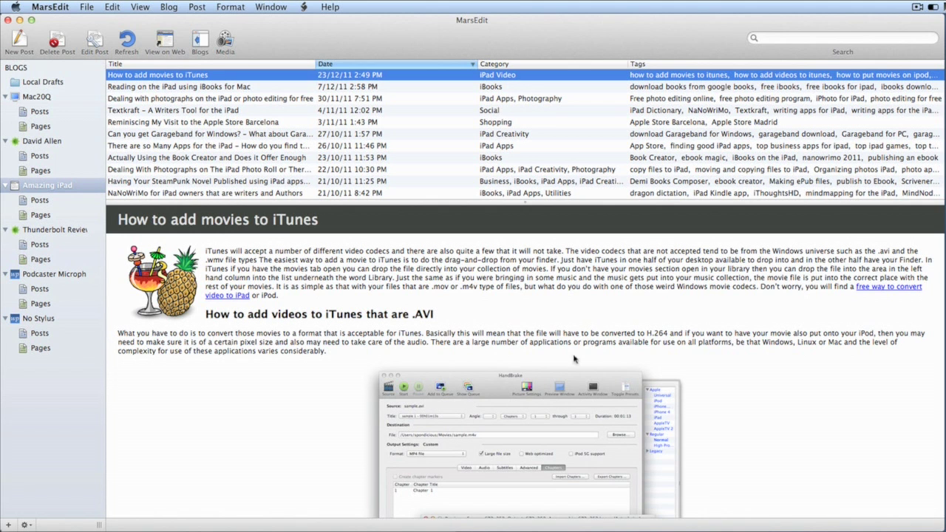
Show MarsEdit's File menu with its commands for a new post, page or blog
click(87, 7)
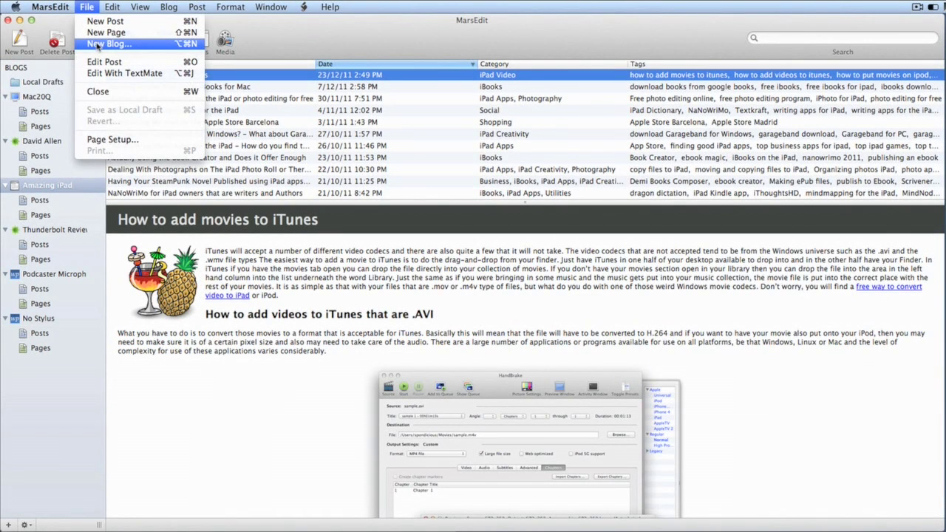
Create a new blog named Wizardgold through File > New Blog
click(97, 45)
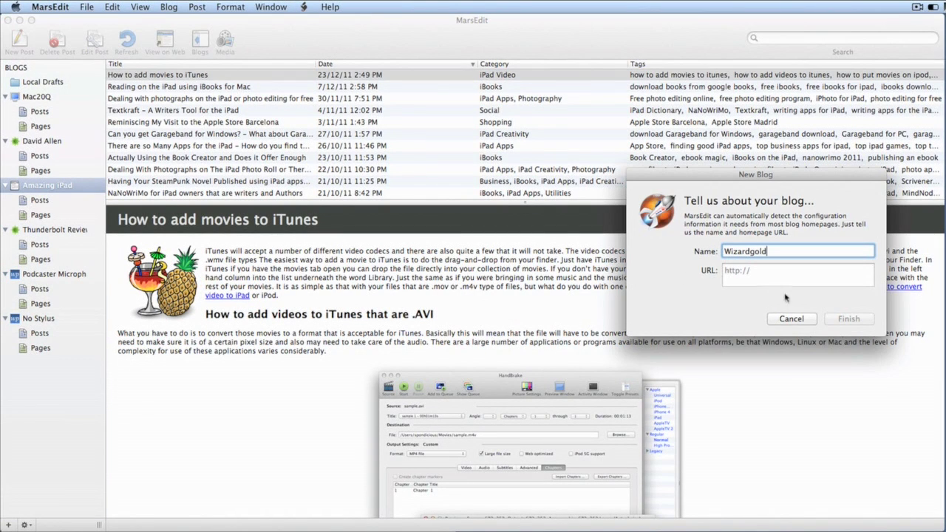
click(854, 321)
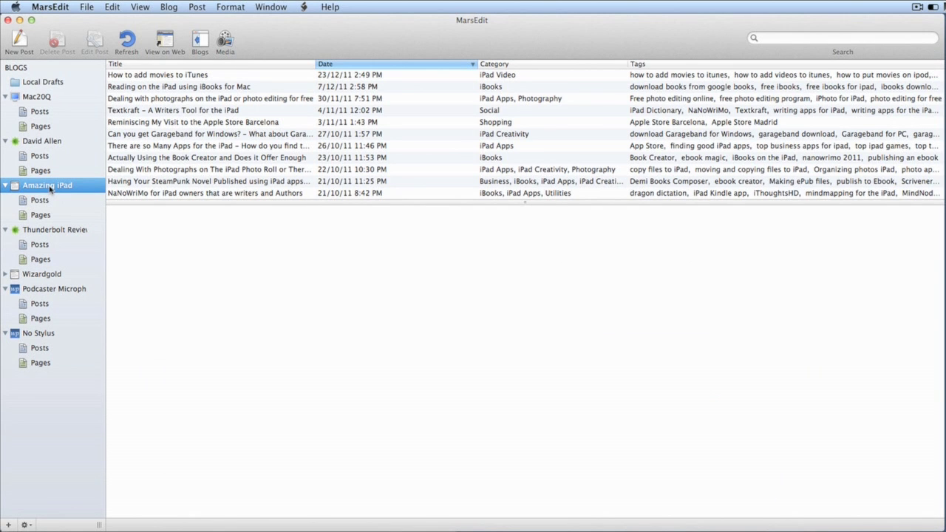
right_click(50, 188)
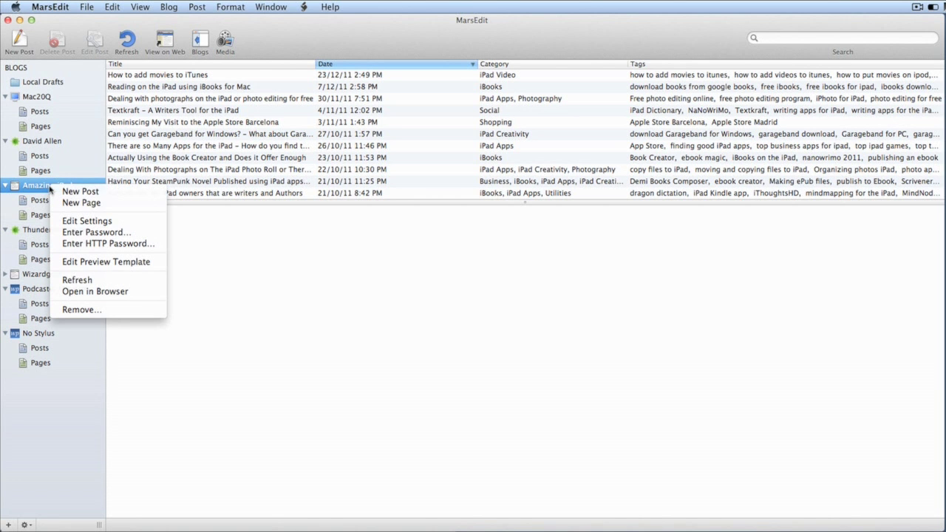
click(101, 221)
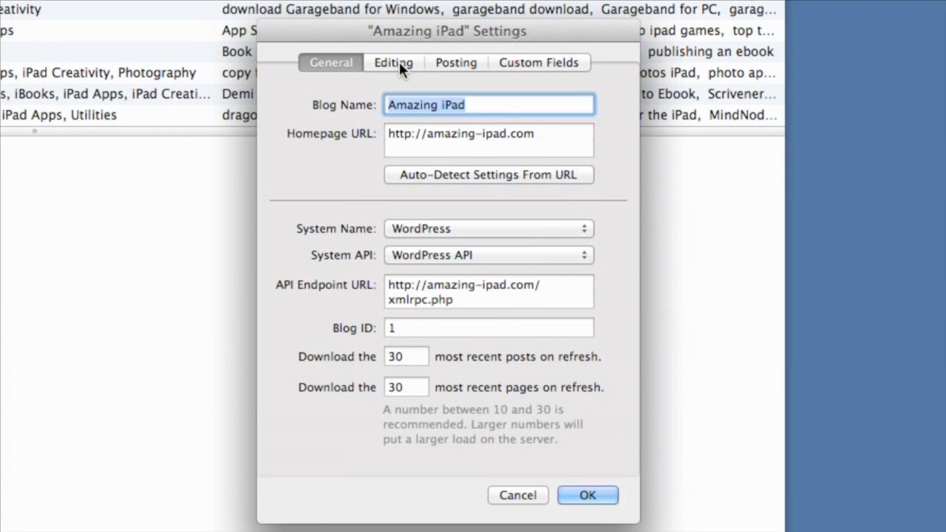
click(399, 61)
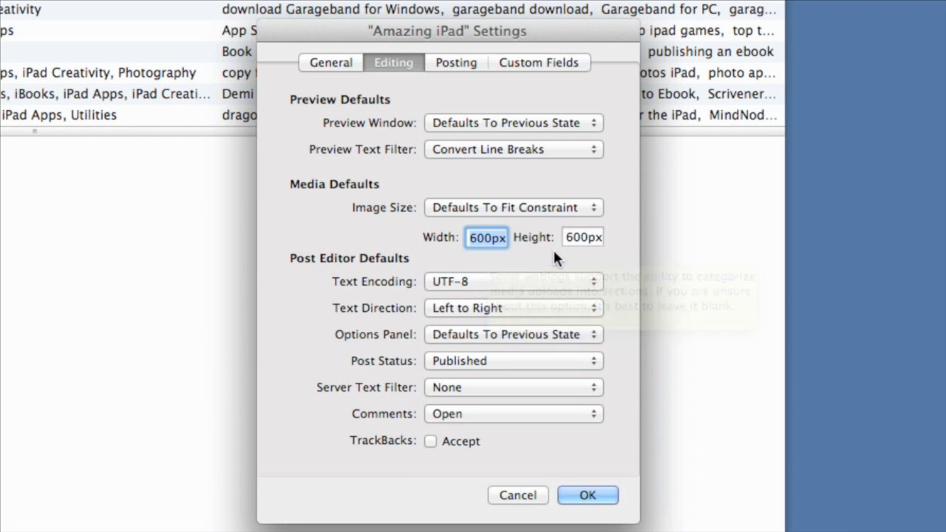
click(430, 442)
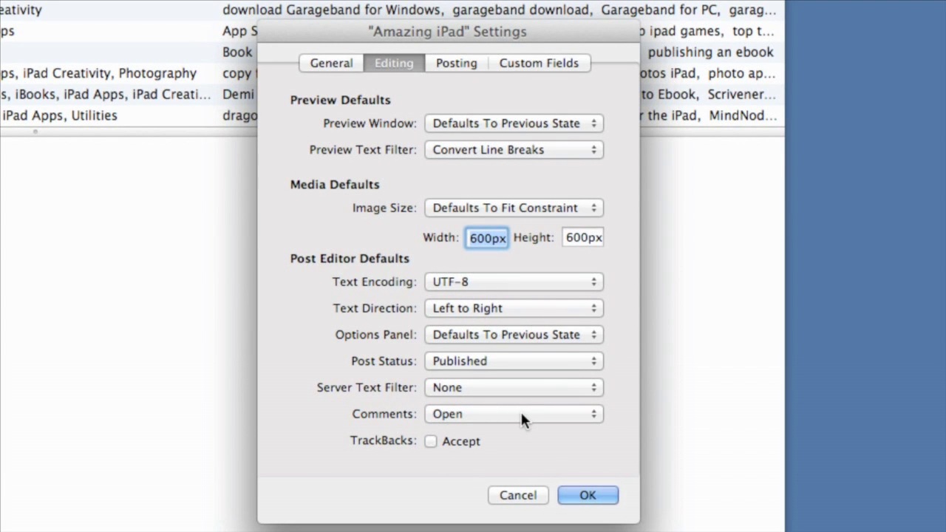
click(459, 64)
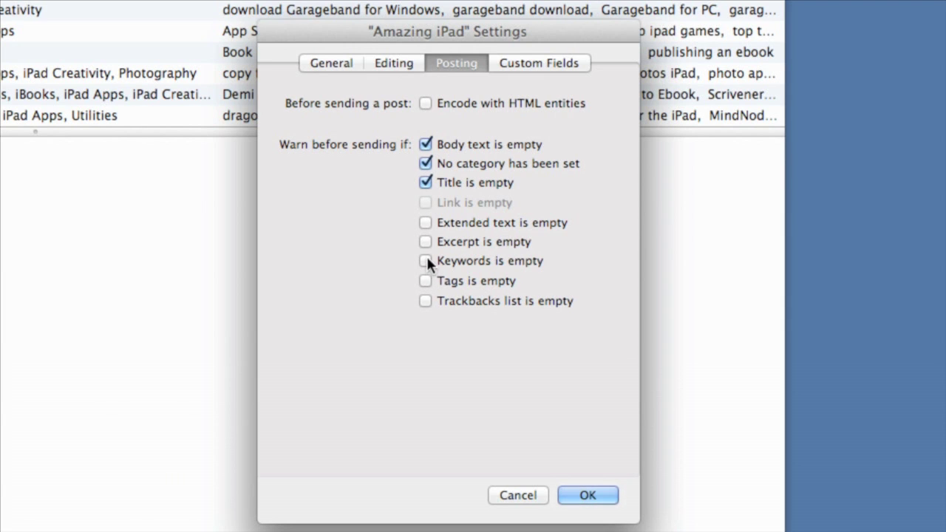
click(526, 65)
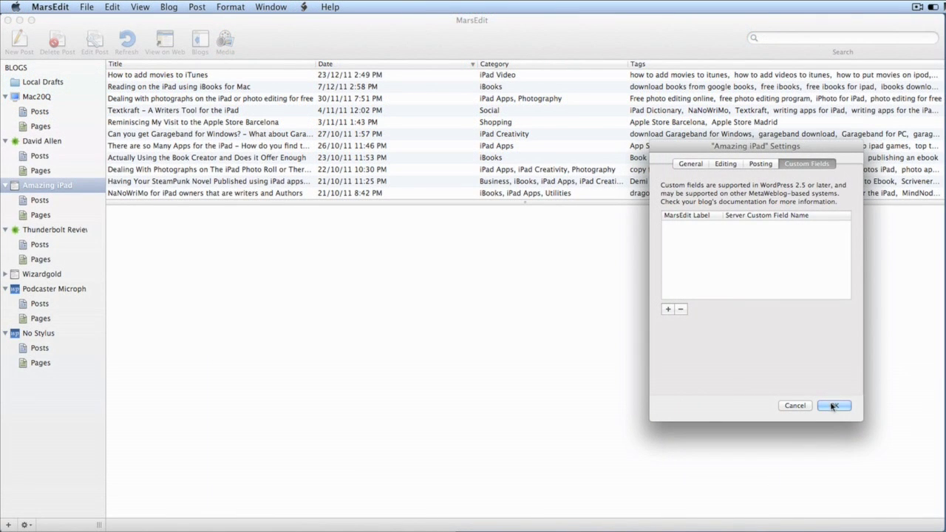
click(833, 406)
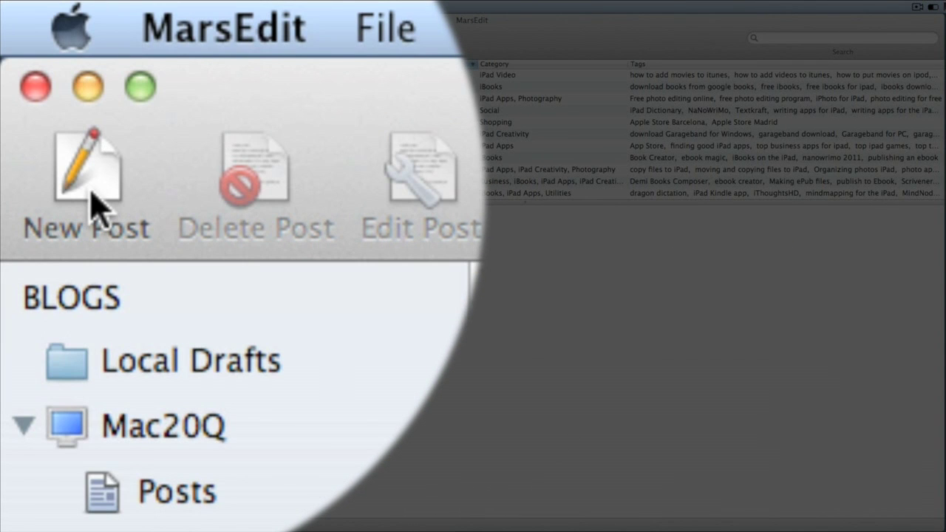
Start a new Amazing iPad post with the body text 'text post'
click(90, 193)
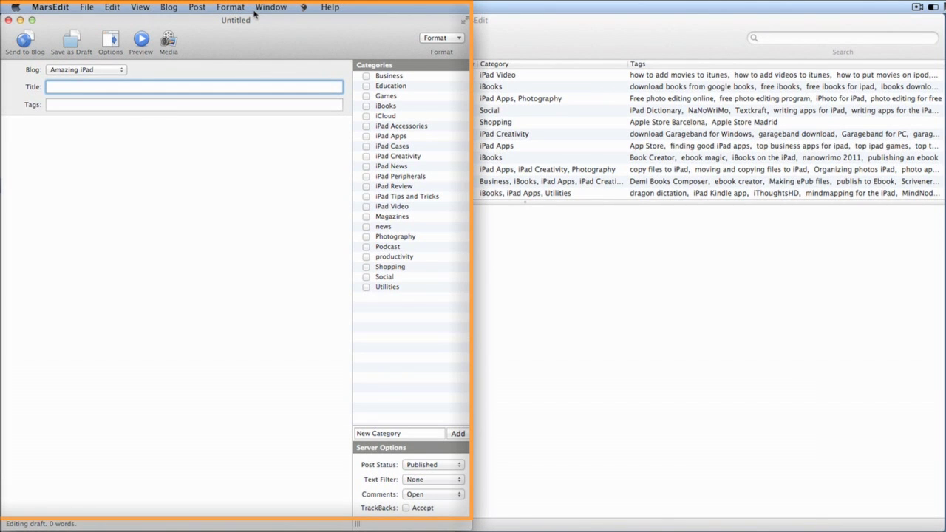
click(173, 218)
text(t)
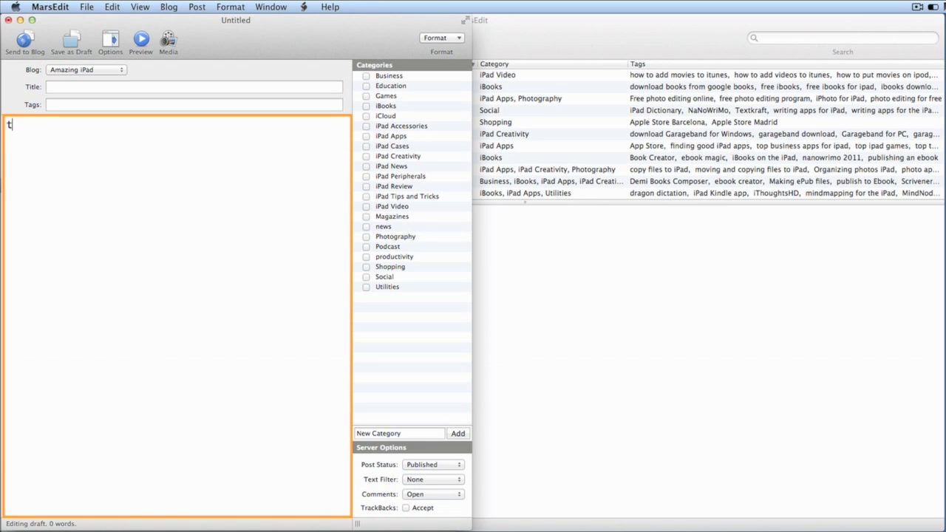
text(ext post)
Open the post preview, place it beside the editor and widen it
click(141, 45)
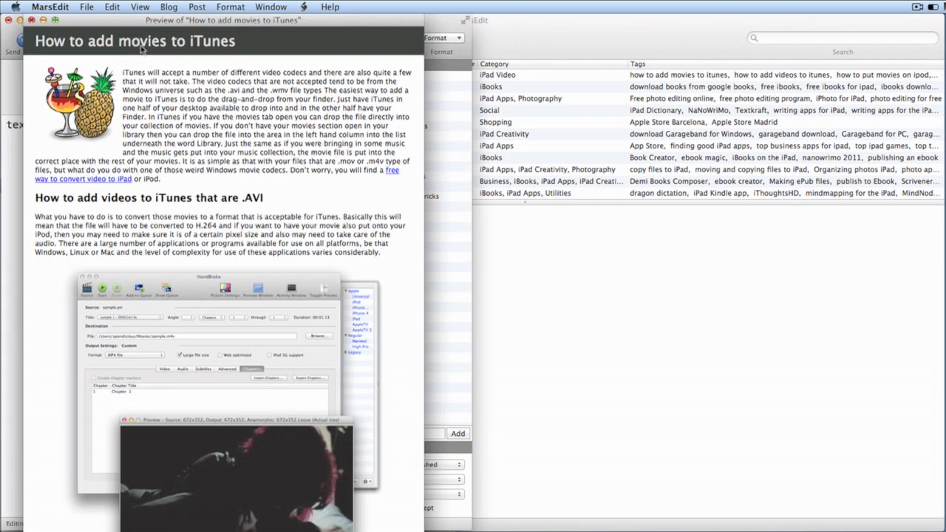
drag(154, 34, 677, 34)
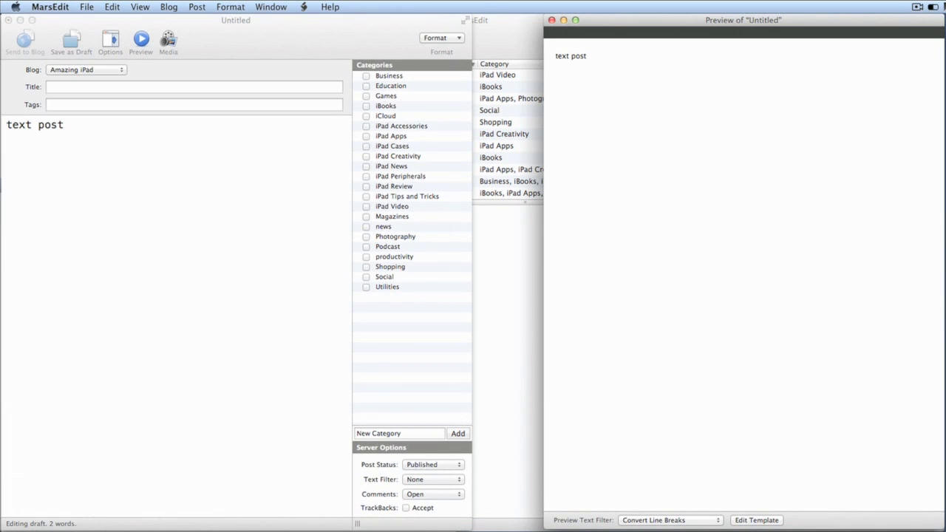
drag(545, 527, 479, 530)
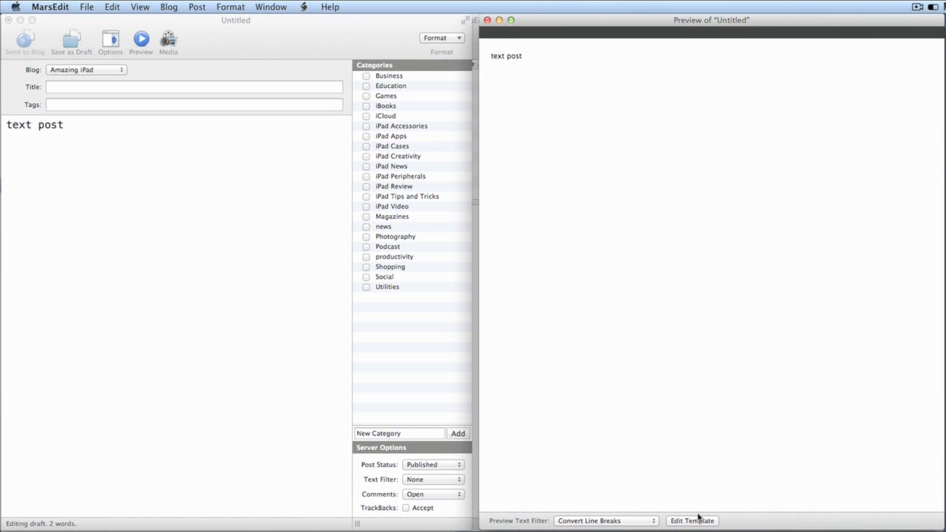
click(694, 521)
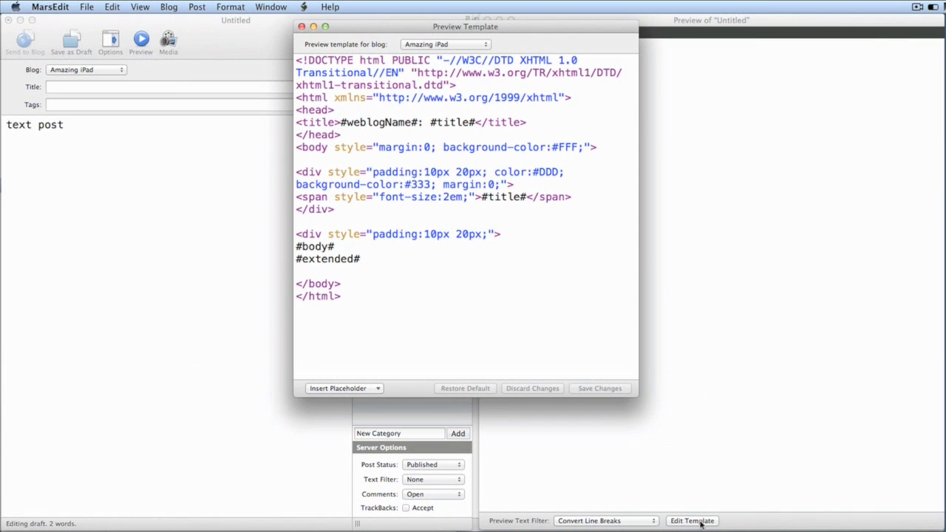
key(super+w)
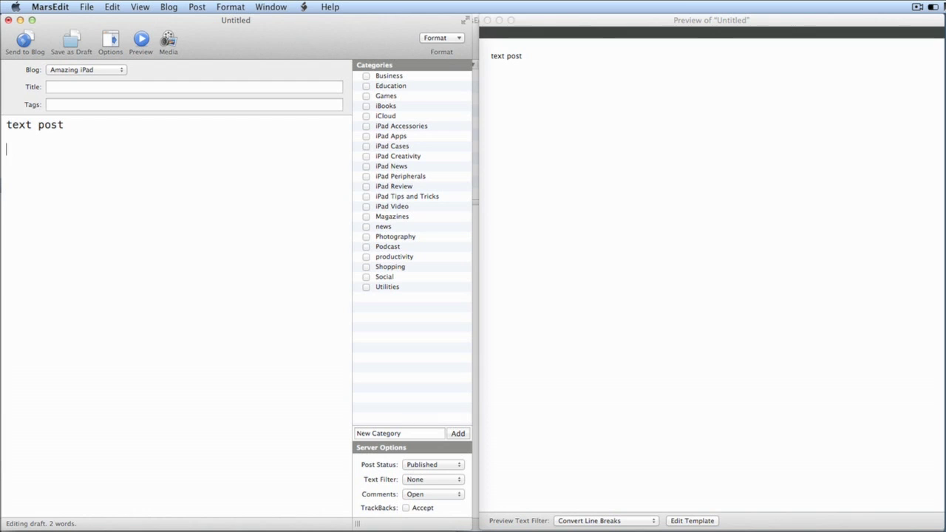
key(super+alt+i)
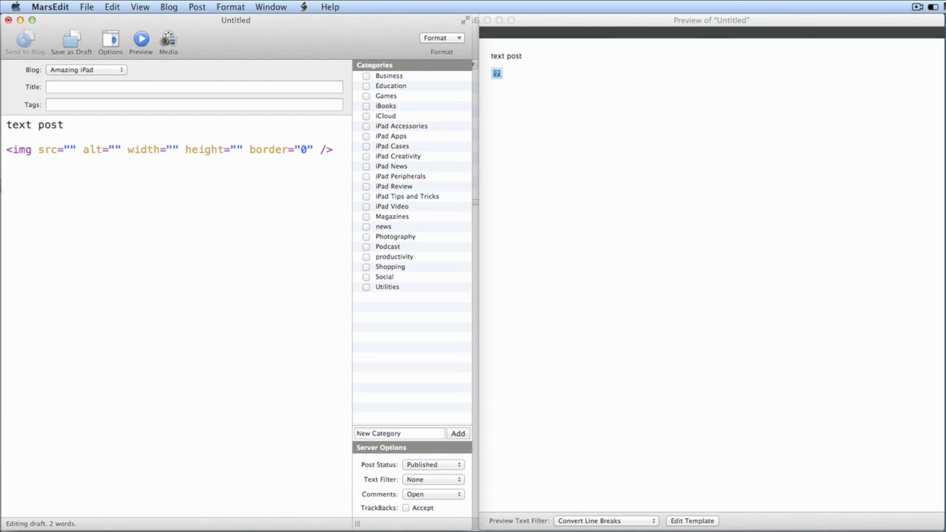
Paste the 400D-5.jpg image URL into the img tag and file the post under Education only
text(http://amazing-ipad.com/wp-content/uploads/2012/01/400D-5.jpg)
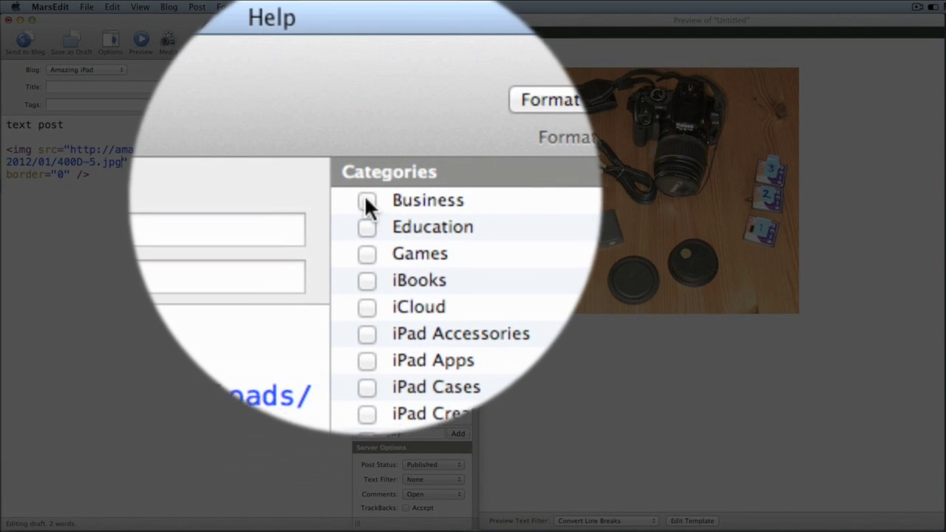
click(365, 198)
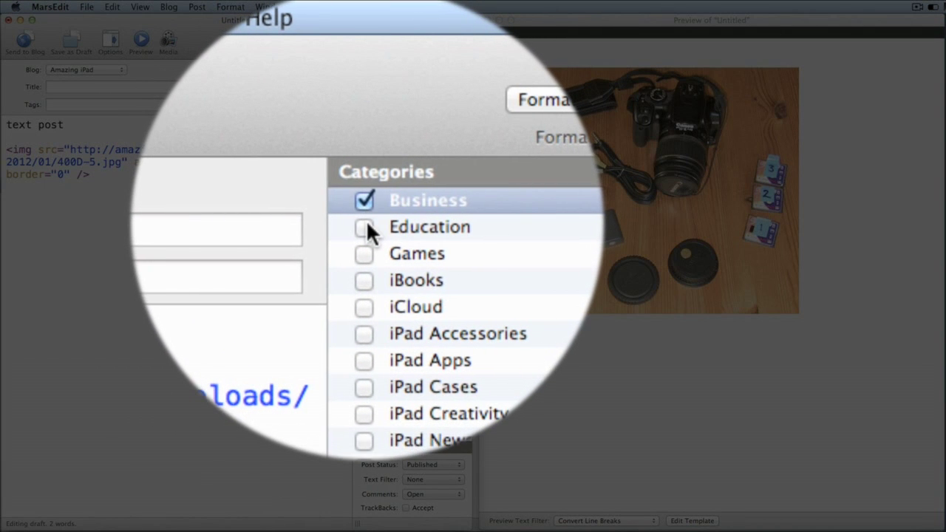
click(365, 224)
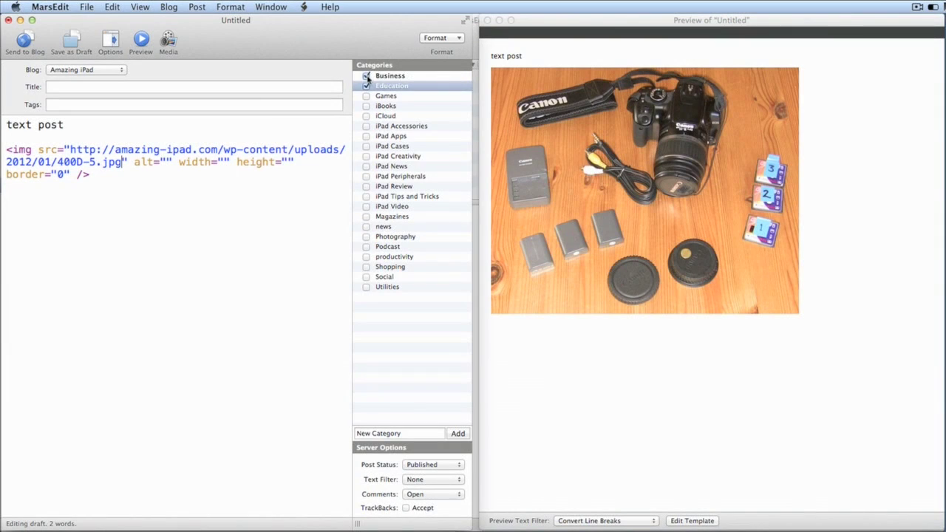
click(366, 77)
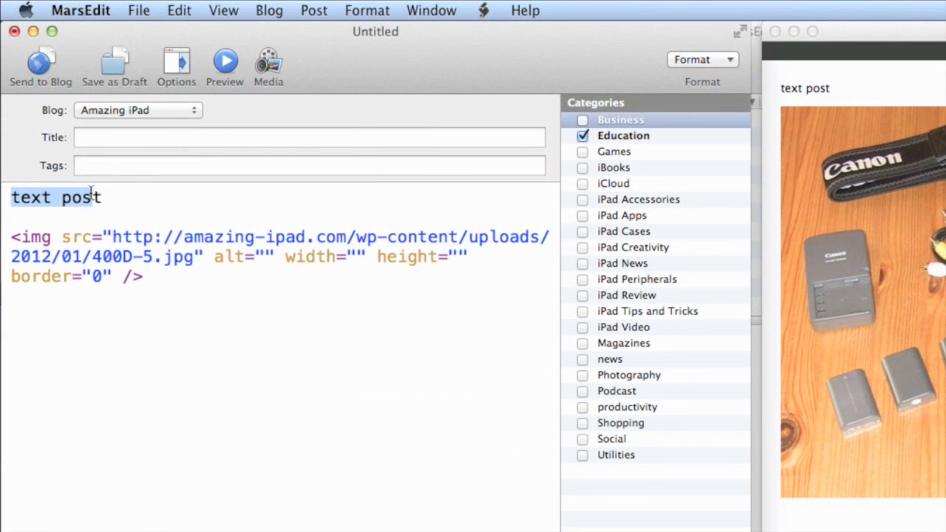
Make the words 'text post' bold
drag(91, 191, 113, 190)
click(727, 60)
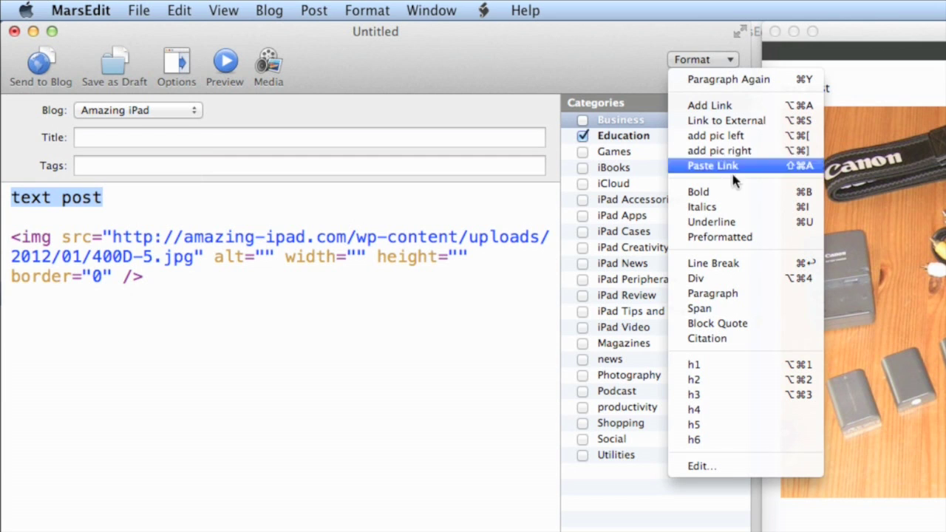
click(724, 192)
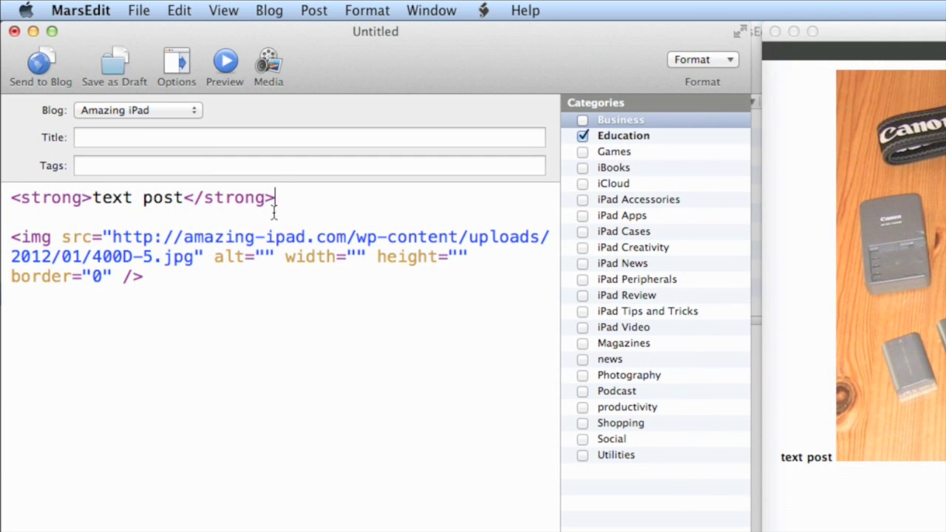
Wrap the bold 'text post' line in paragraph tags
drag(10, 197, 279, 196)
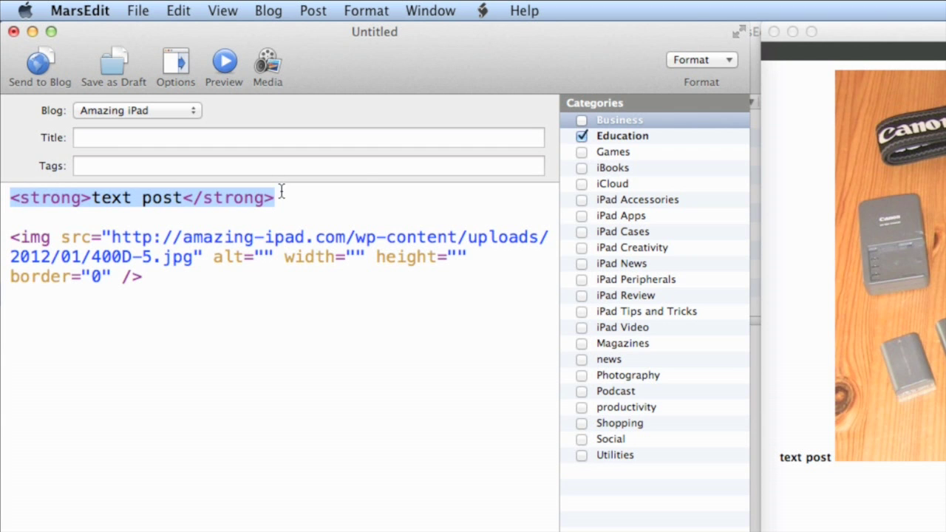
click(733, 59)
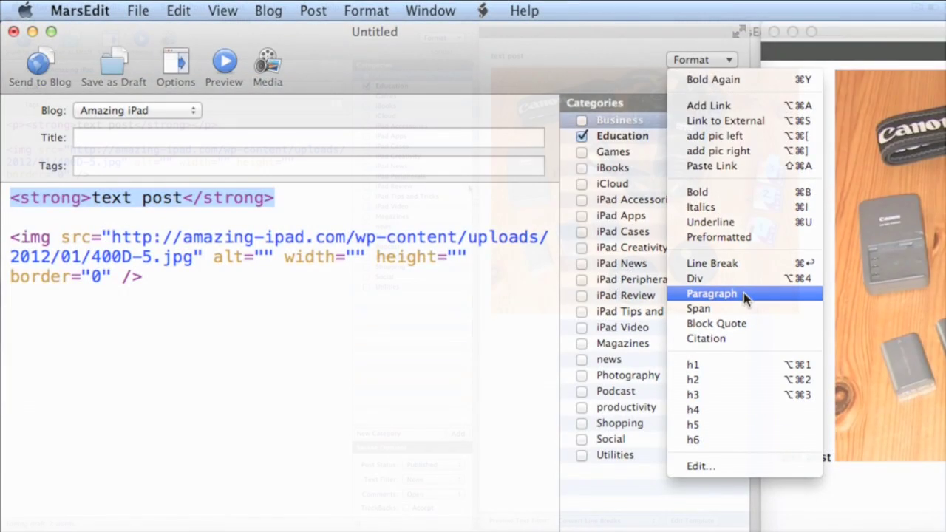
click(743, 292)
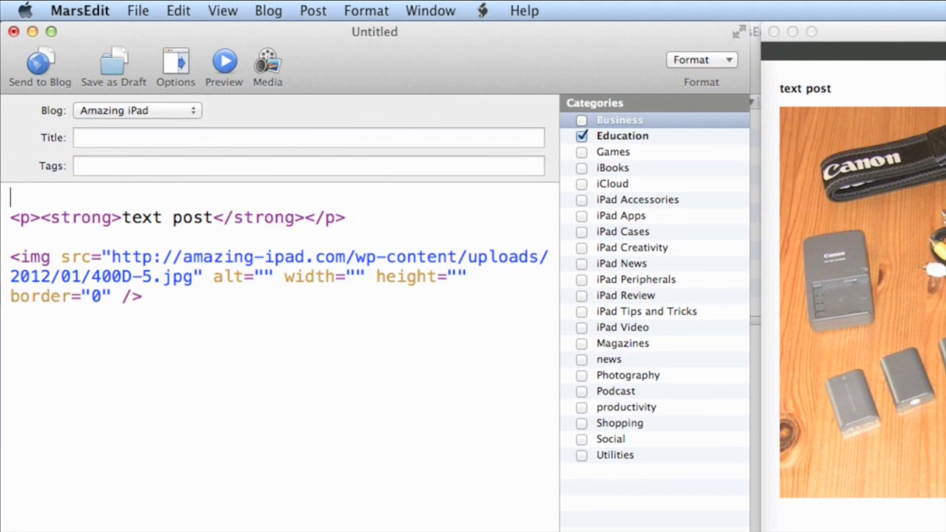
click(730, 62)
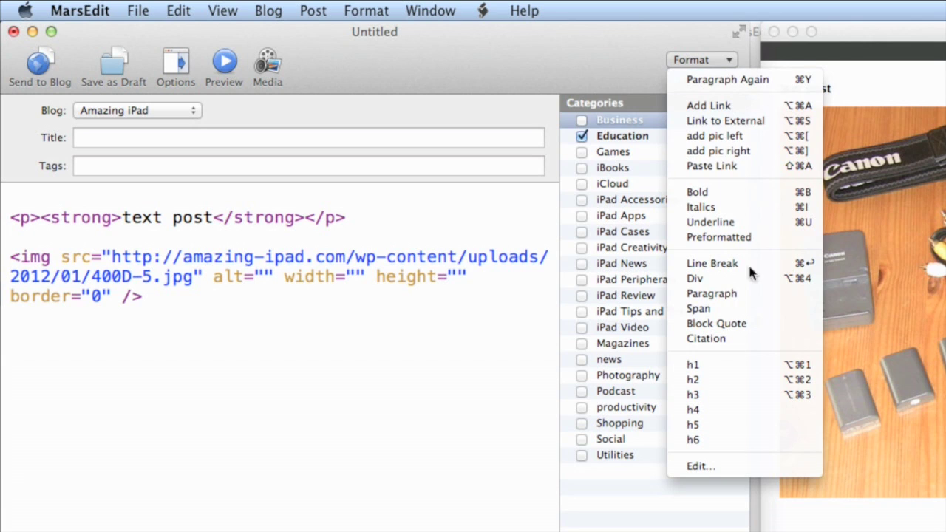
Add an h1 heading 'Title' and set the post title to 'What the post is about'
click(744, 367)
text(Ti)
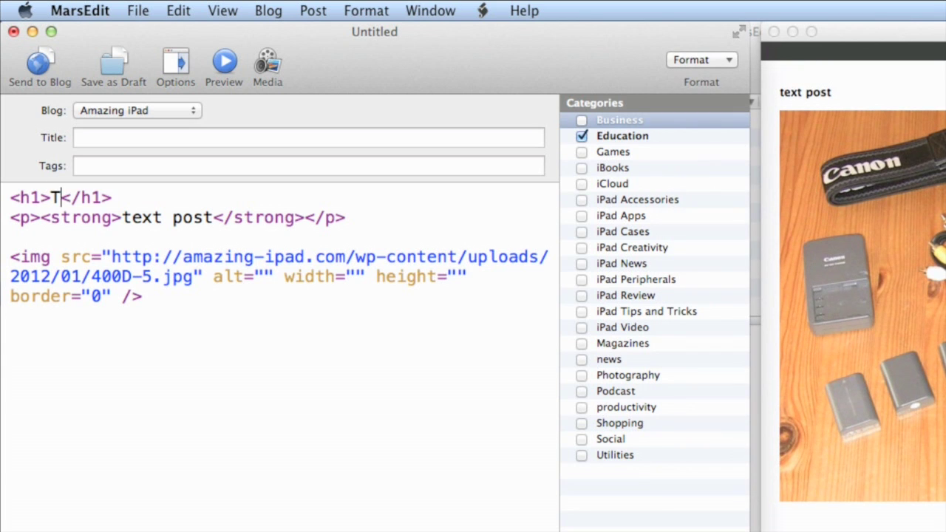
text(tle)
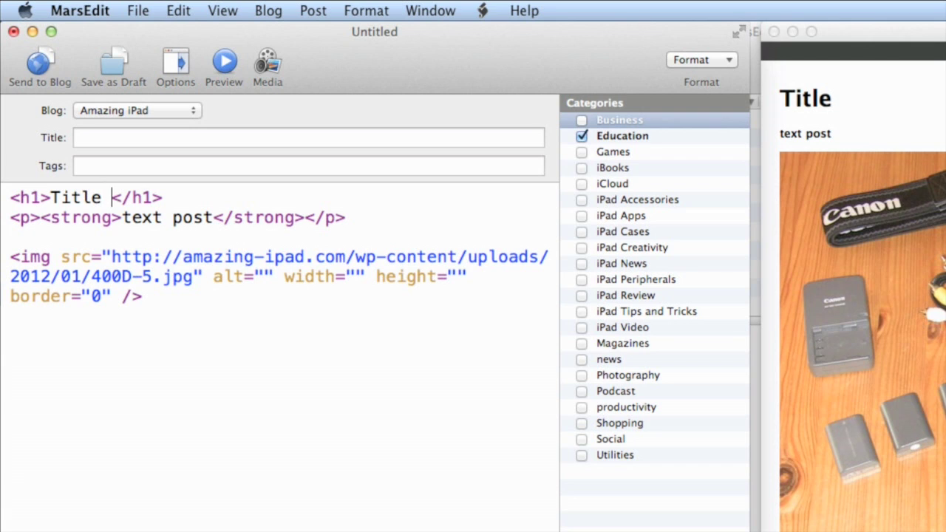
click(124, 136)
text(What the post is about)
click(99, 162)
Tag the post canon, camera in the iPod Nano, and camera
text(canon, cam)
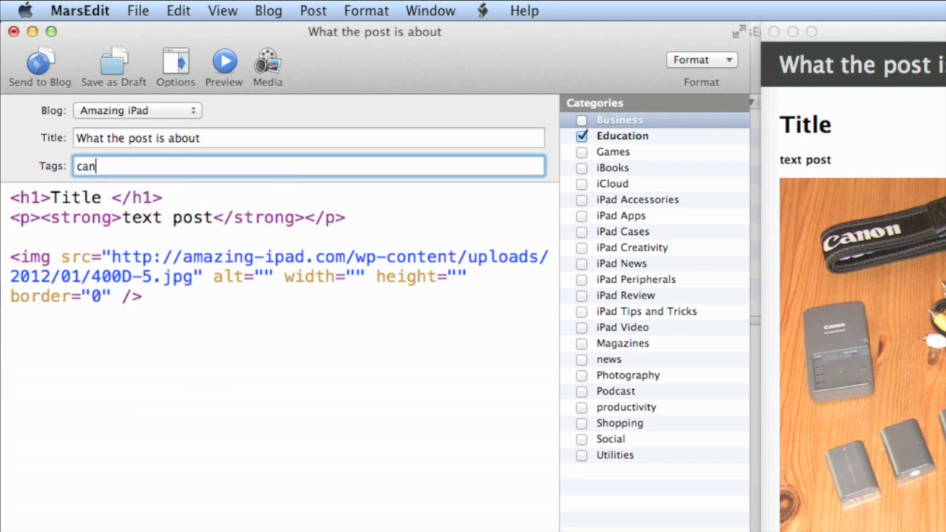
key(Return)
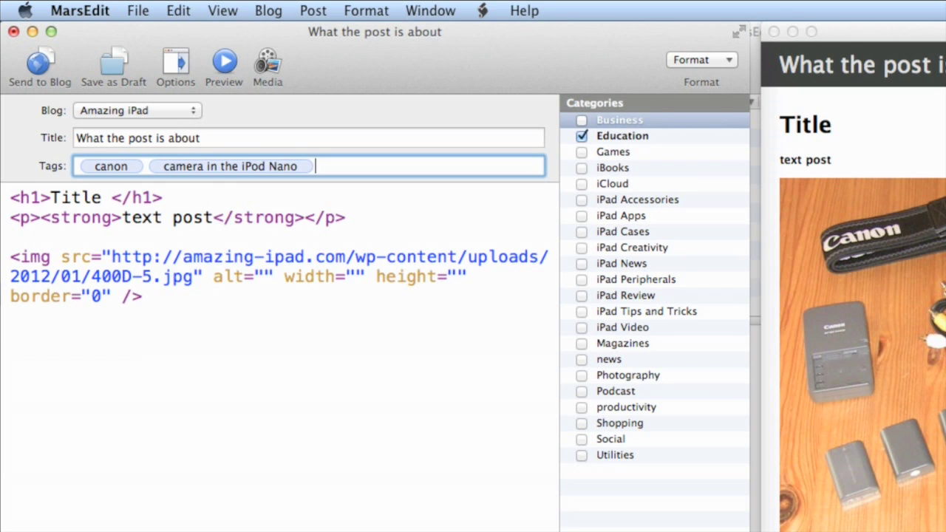
text(camera,)
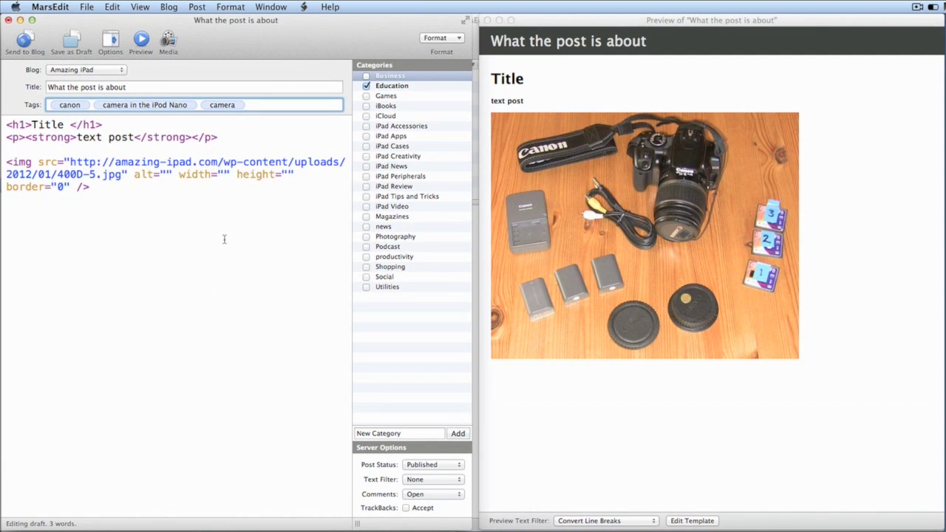
click(110, 44)
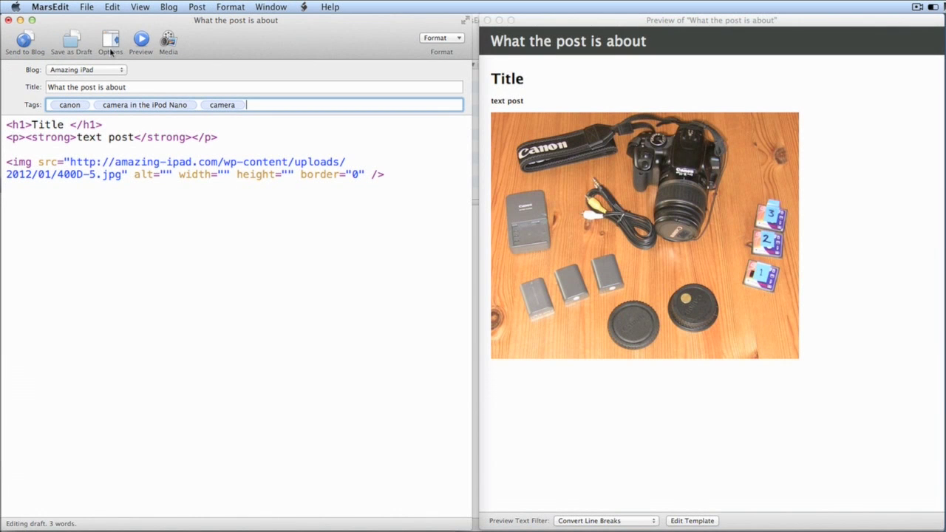
click(110, 46)
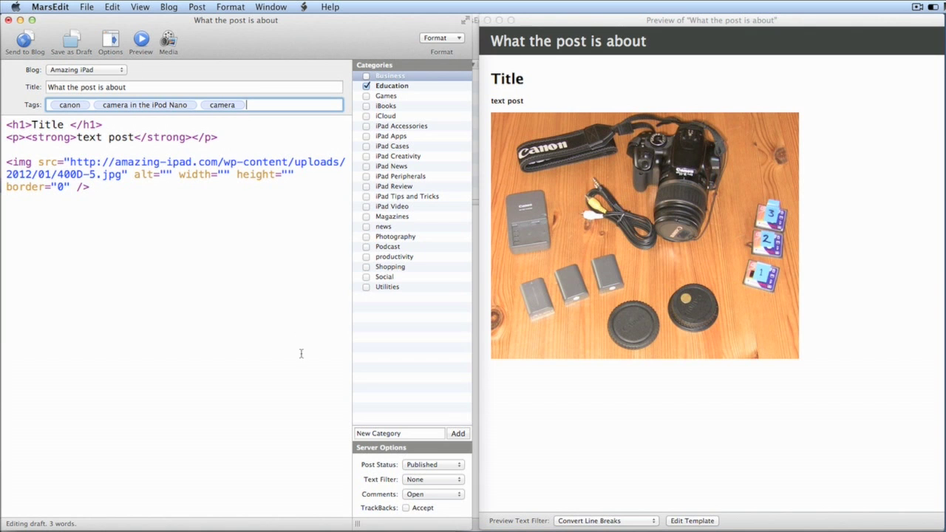
Add a new Cameras category, ticked for the post alongside Education
click(402, 434)
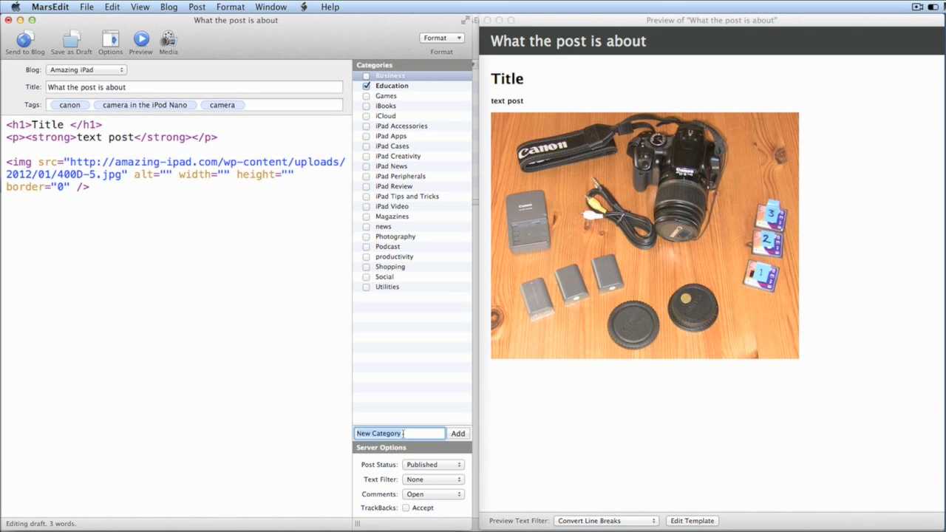
text(Cameras)
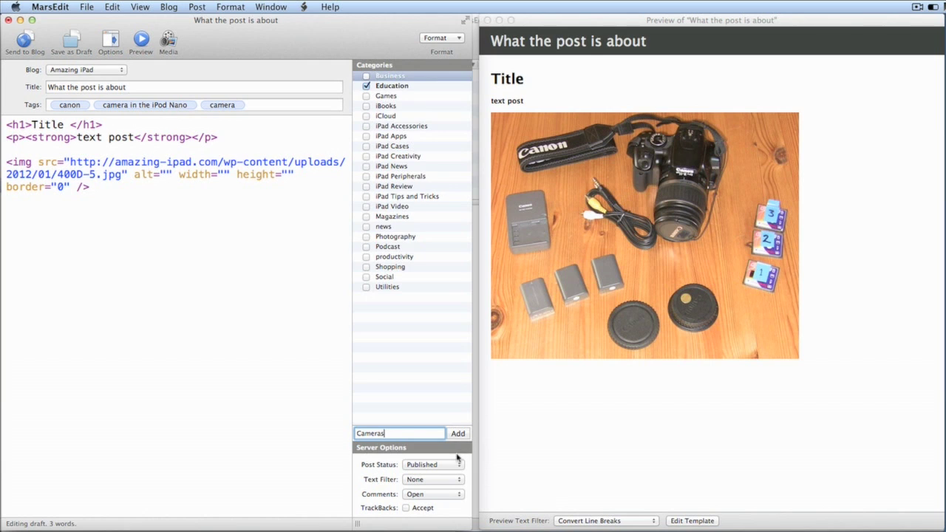
click(458, 434)
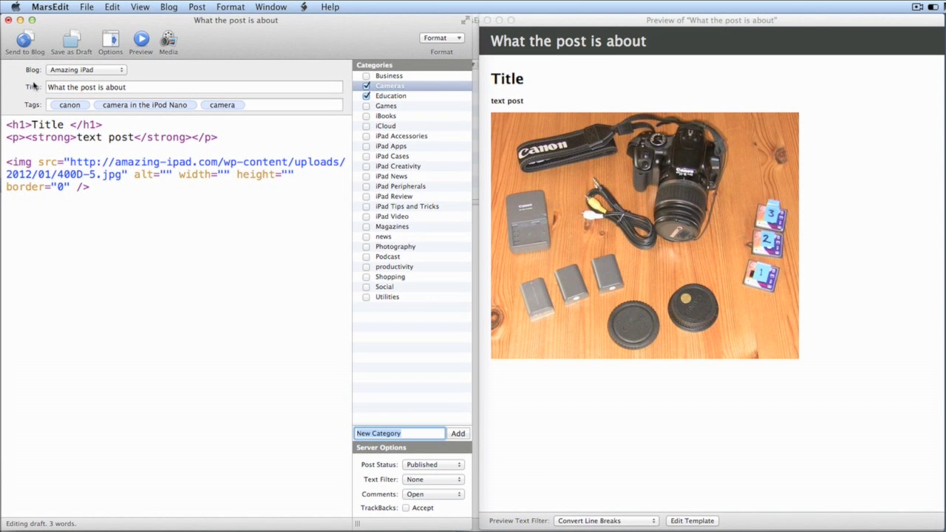
Set the post status to Draft, keeping the text filter at None
click(443, 465)
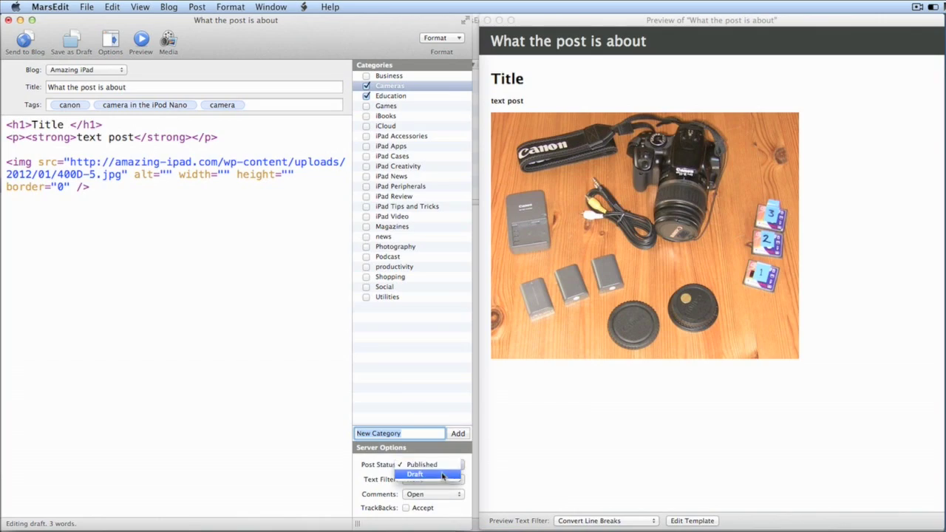
click(438, 475)
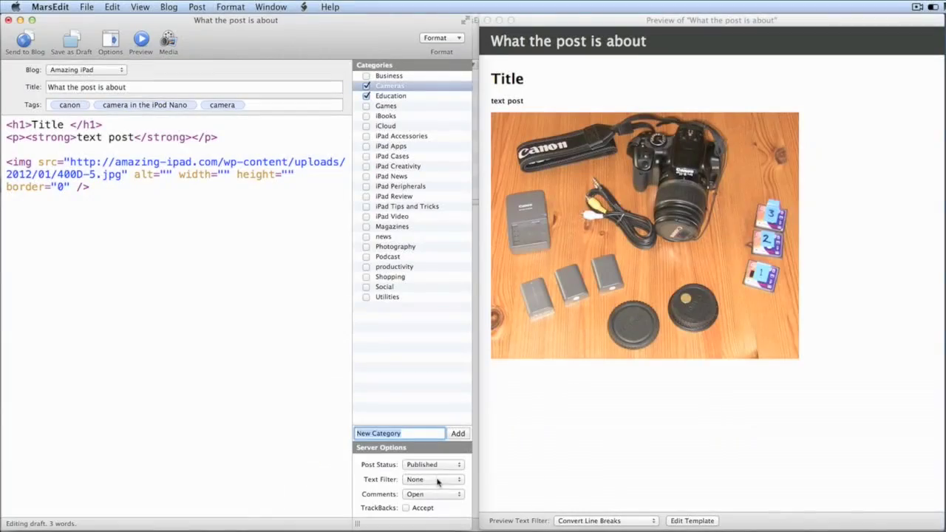
click(434, 421)
click(357, 496)
click(435, 466)
click(435, 474)
click(44, 214)
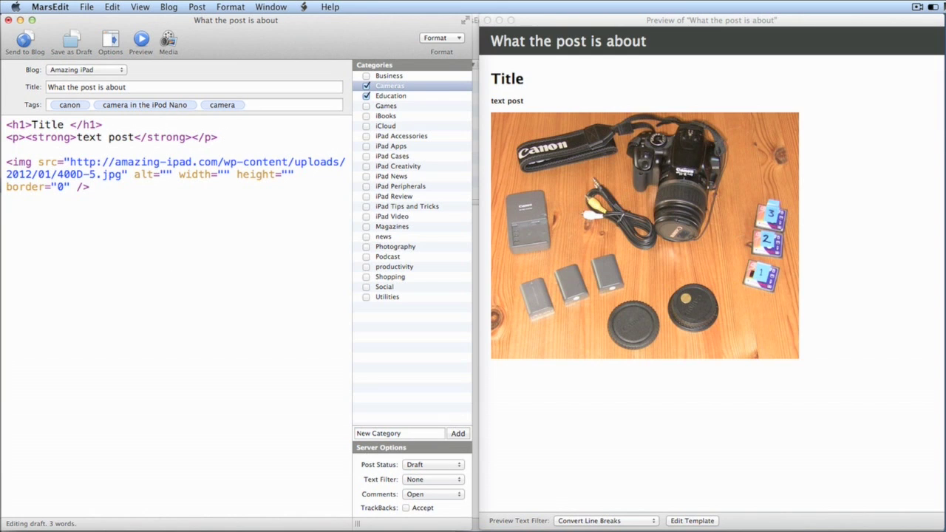
Open the Media Manager and clear its search so all 184 images are listed
click(169, 44)
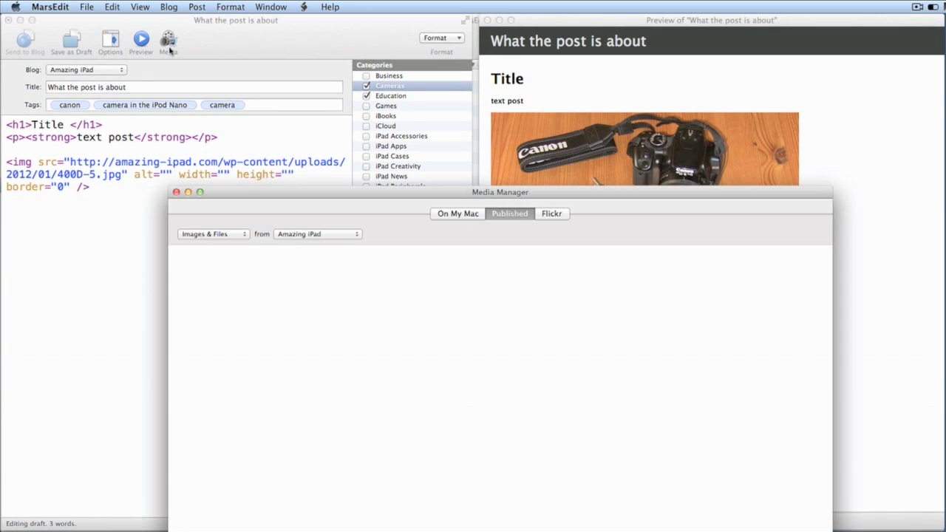
drag(290, 192, 278, 24)
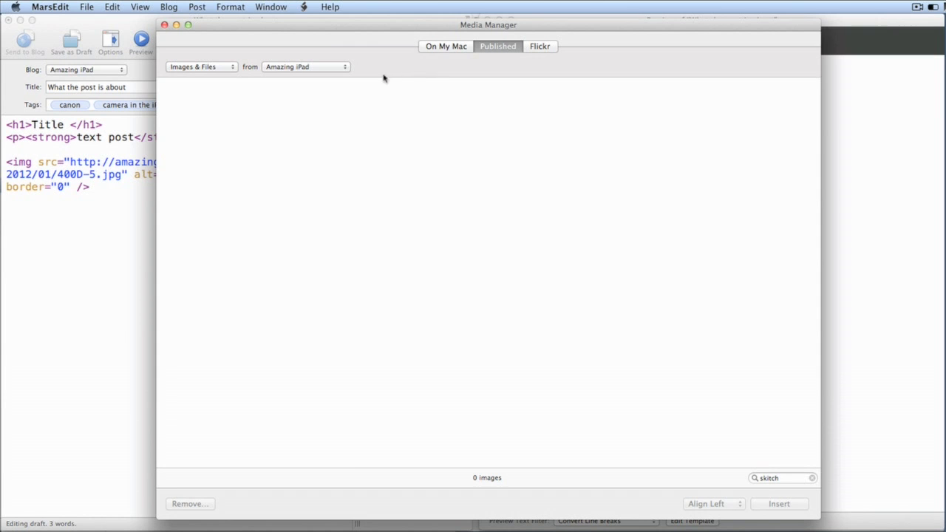
click(777, 478)
key(BackSpace)
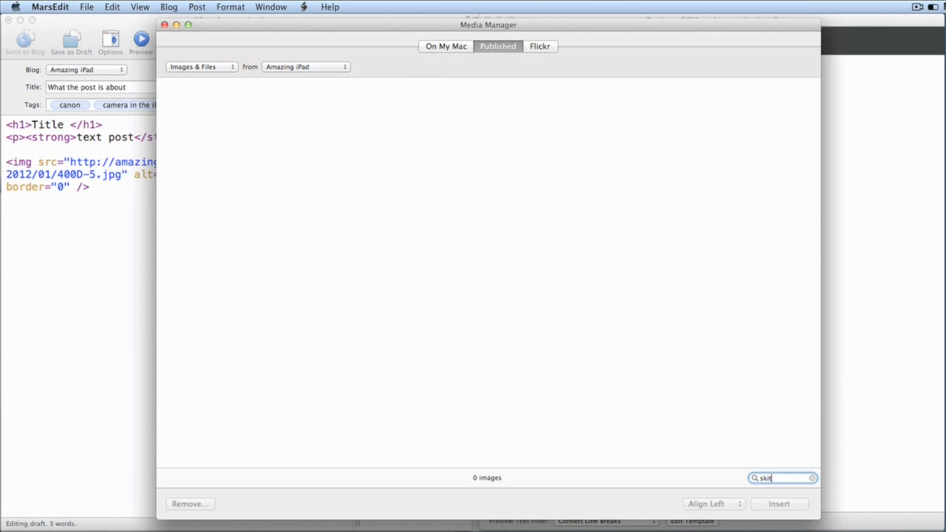
key(BackSpace)
key(BackSpace)
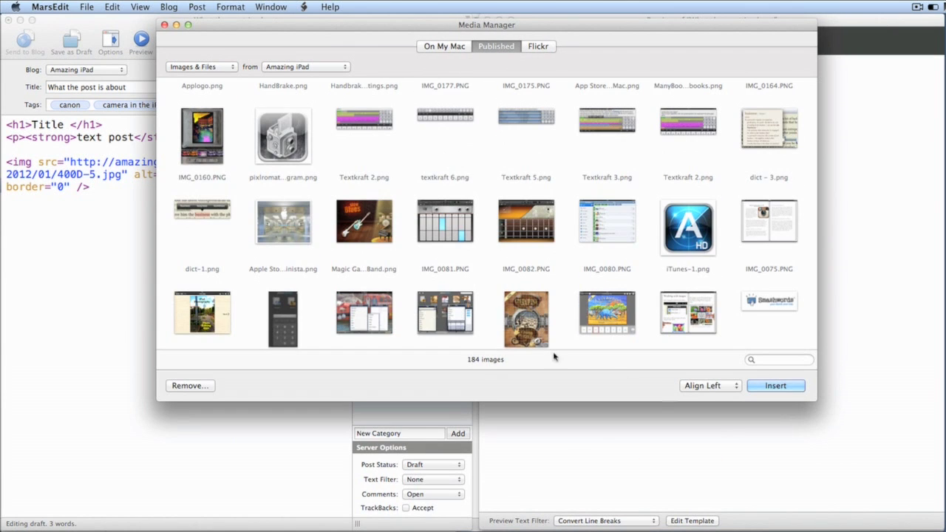
scroll(273, 240, up, 3)
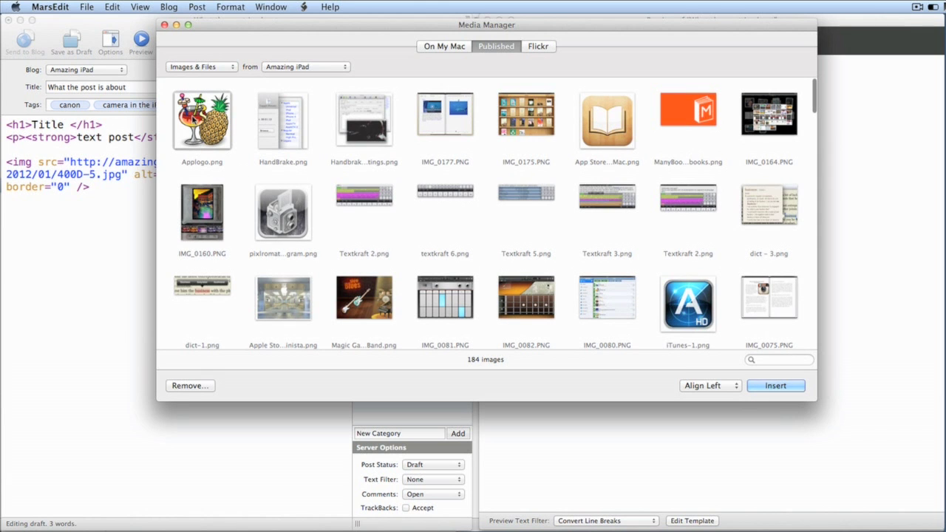
click(728, 385)
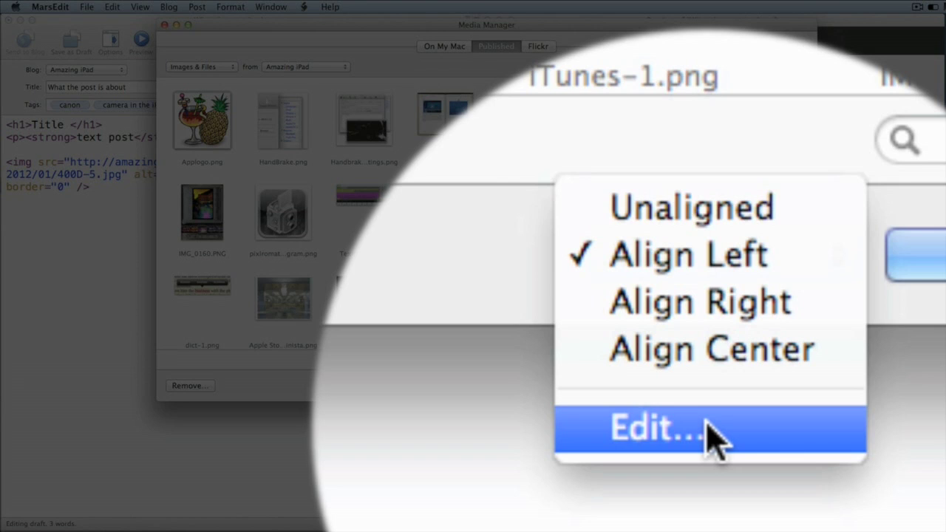
Choose Align Left as the Media Manager image markup after reviewing its img-tag template
click(706, 427)
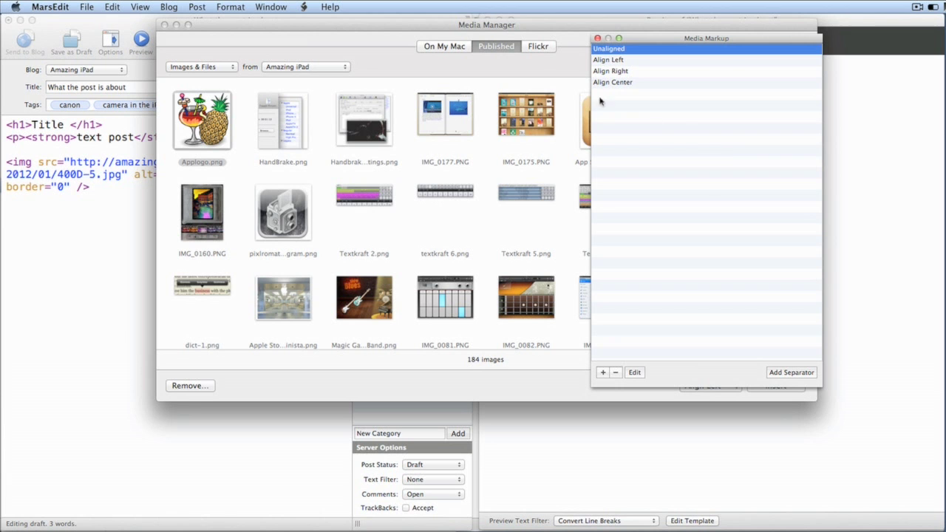
click(632, 62)
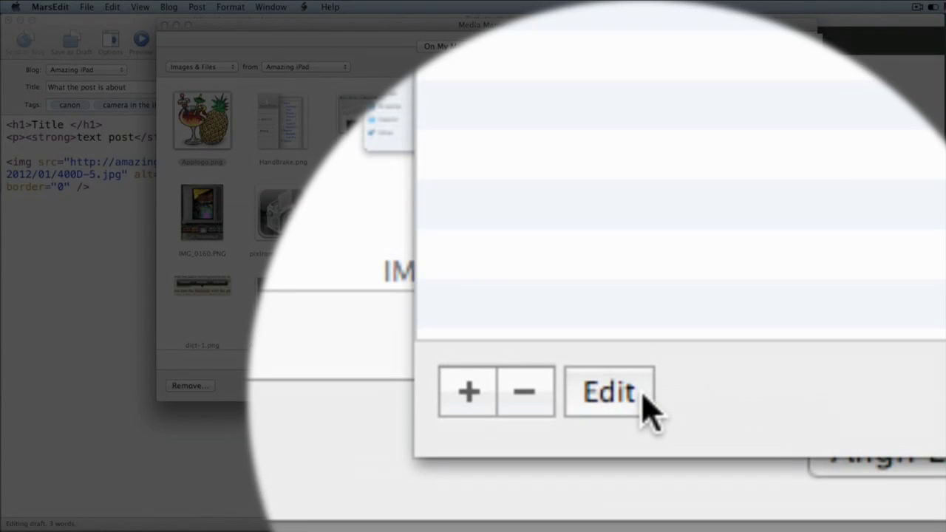
click(642, 397)
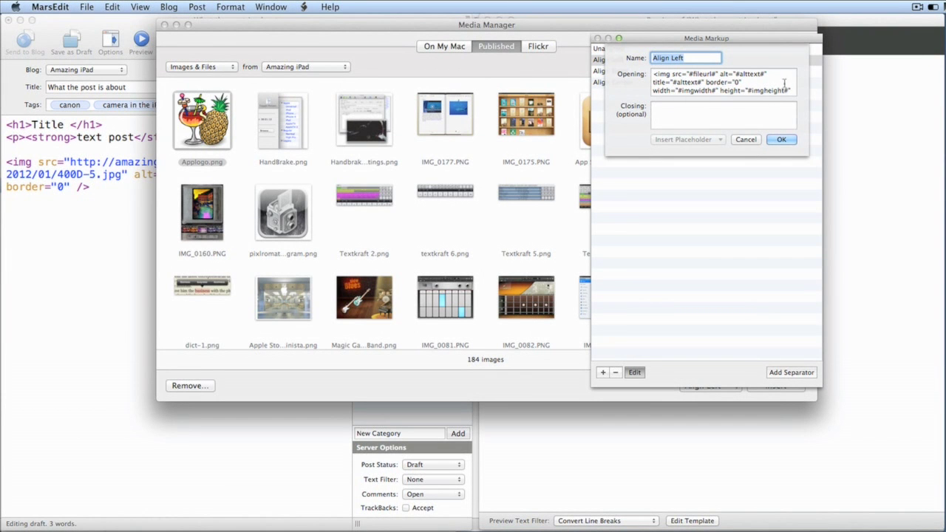
click(748, 139)
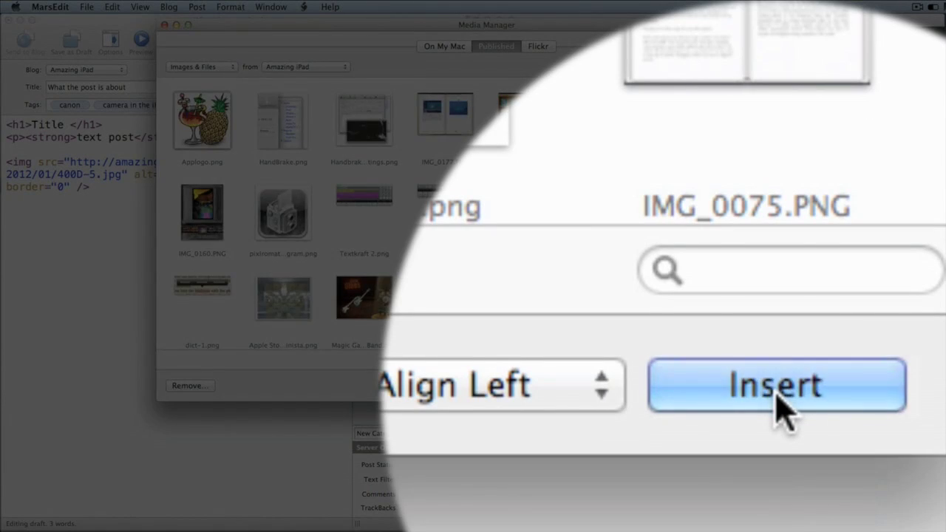
Insert the left-floated Applogo.png image and paste the article text copied from TextMate
click(775, 443)
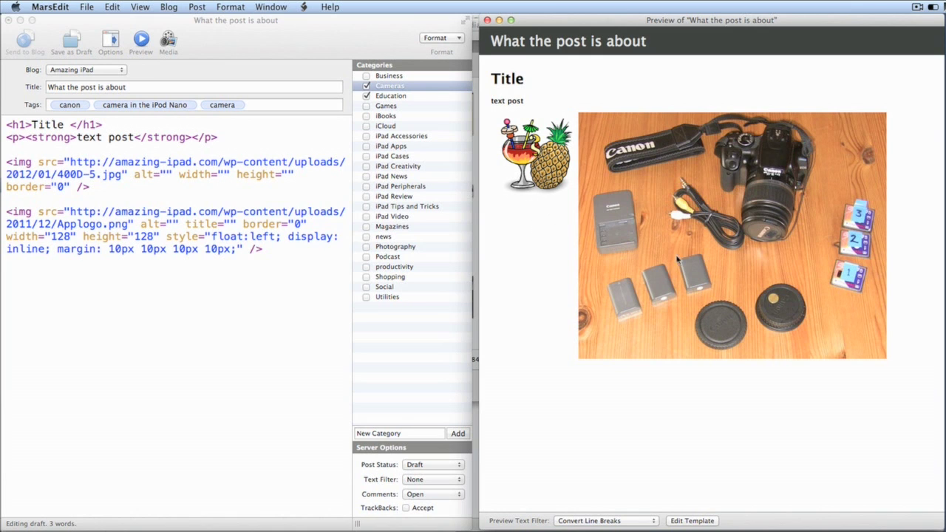
key(super+Tab)
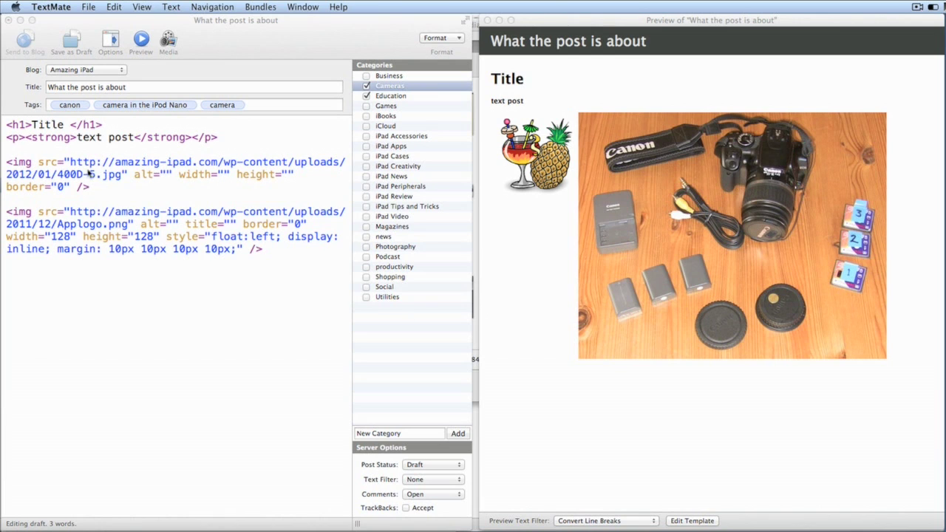
click(54, 151)
key(super+v)
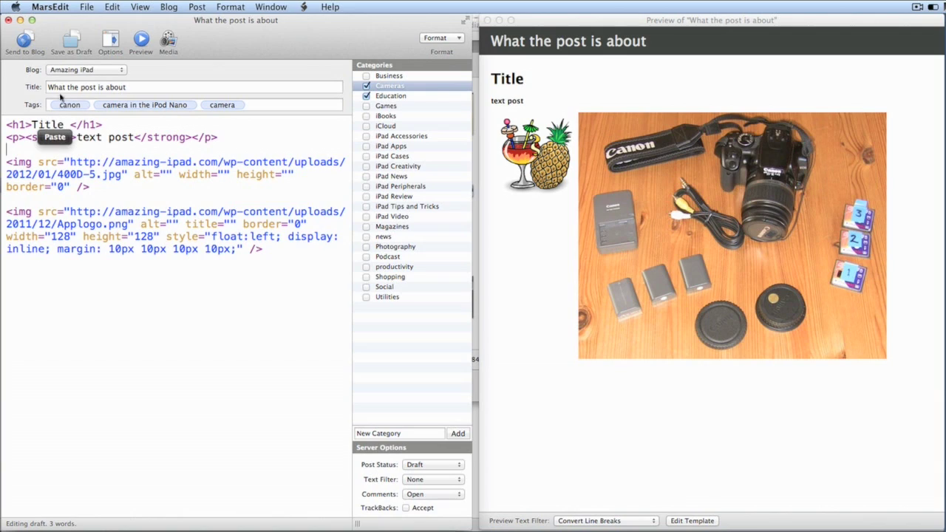
Add a new paragraph, paste the Dragon Dictate article into it, and select the logo's img tag
click(459, 39)
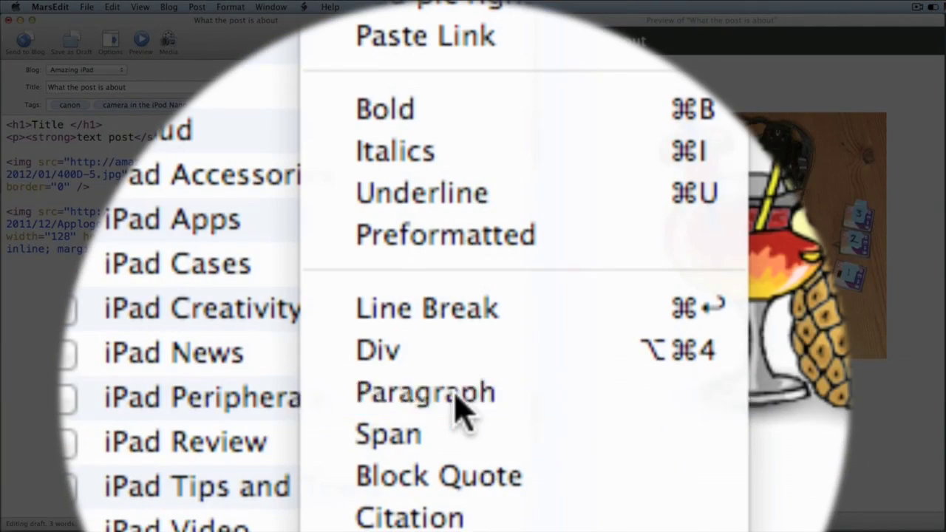
click(456, 397)
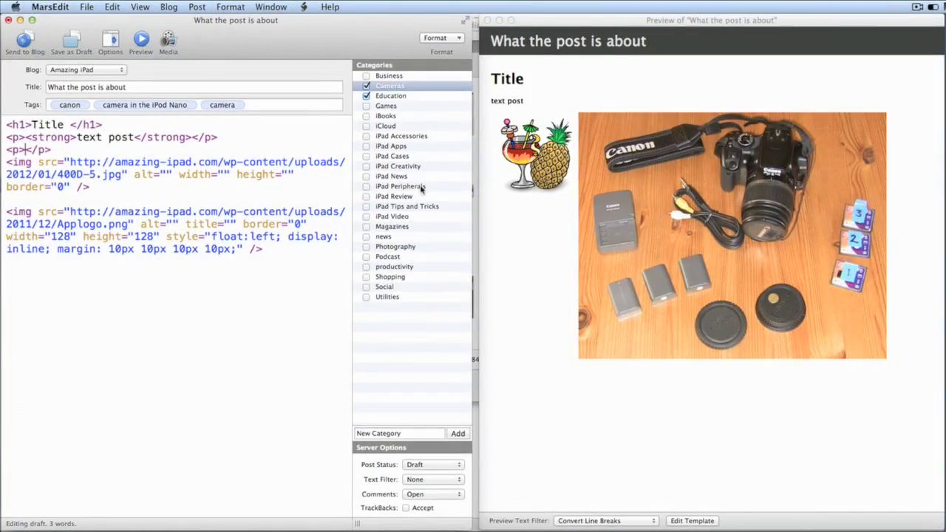
key(super+v)
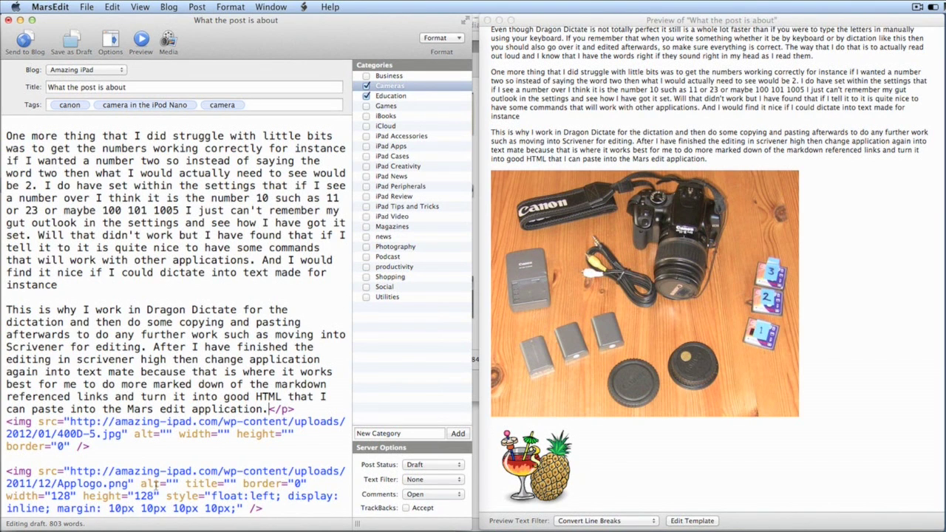
drag(263, 509, 3, 477)
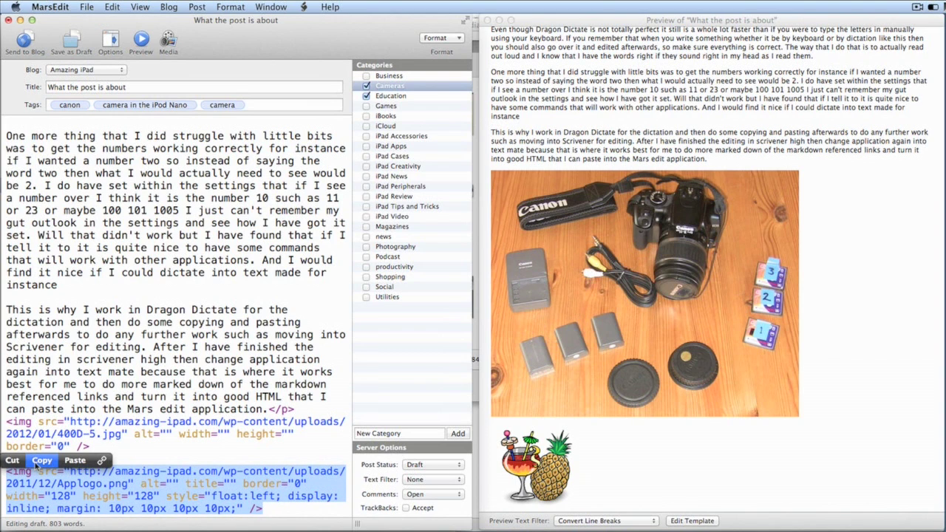
Copy the Applogo img tag and paste it before the "That didn't work out" paragraph
click(37, 462)
scroll(136, 295, up, 10)
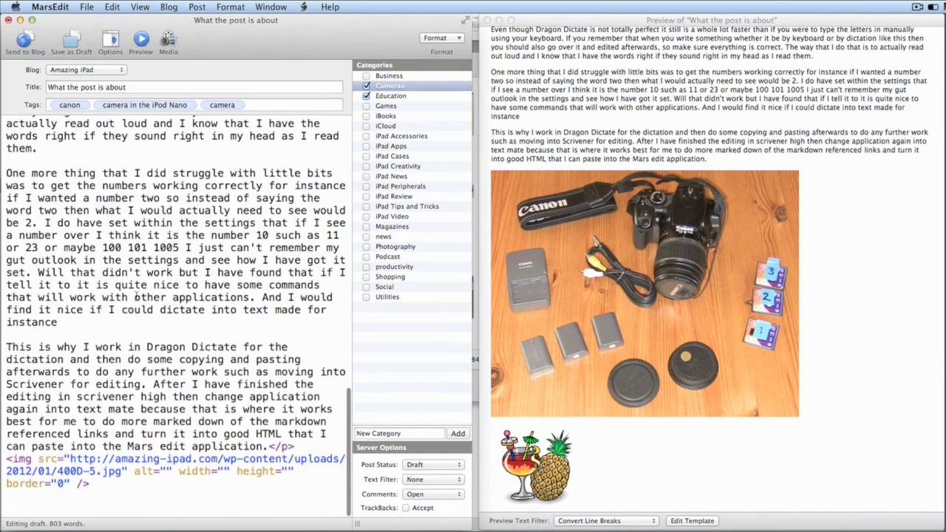
scroll(136, 302, up, 5)
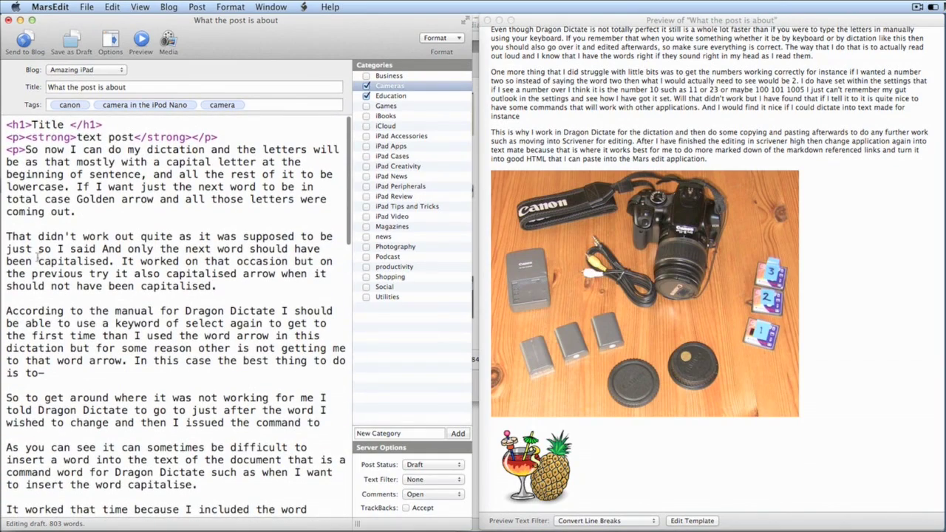
key(super+v)
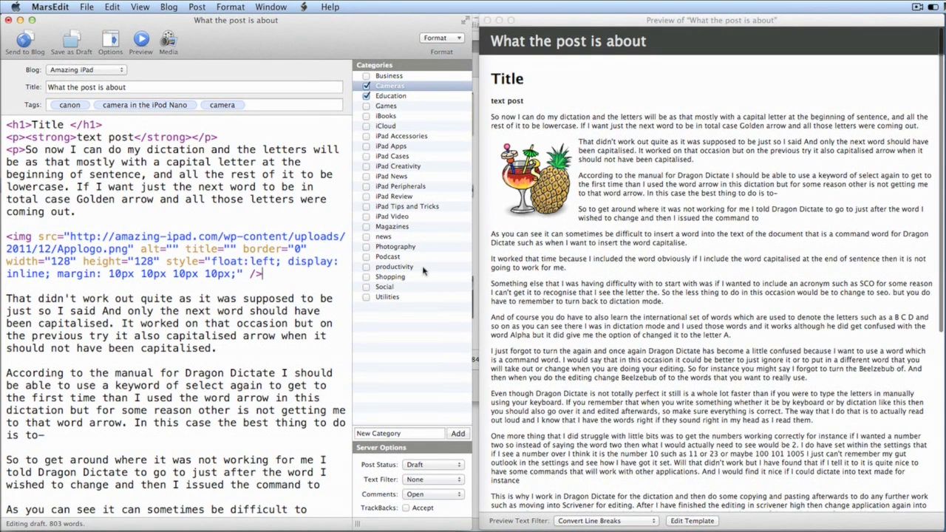
drag(6, 299, 218, 348)
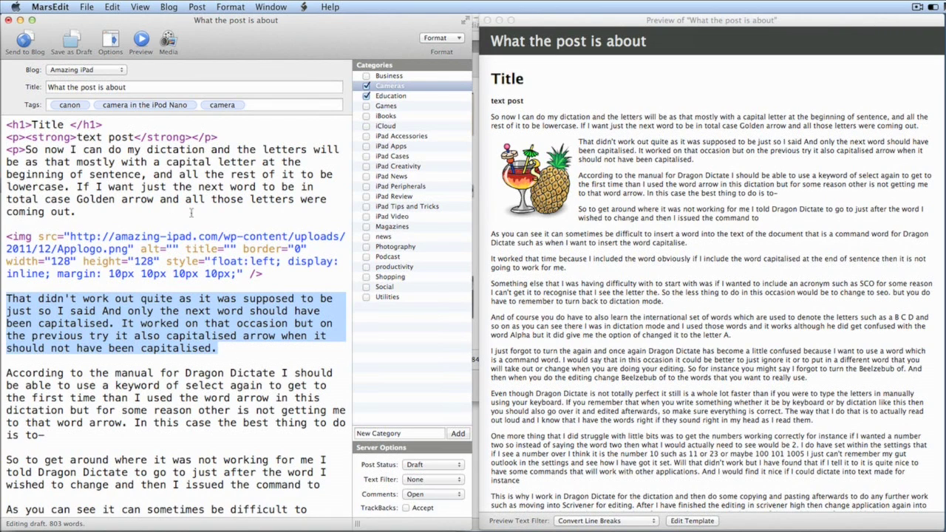
Toggle the editor to rich text and back to HTML source
click(177, 186)
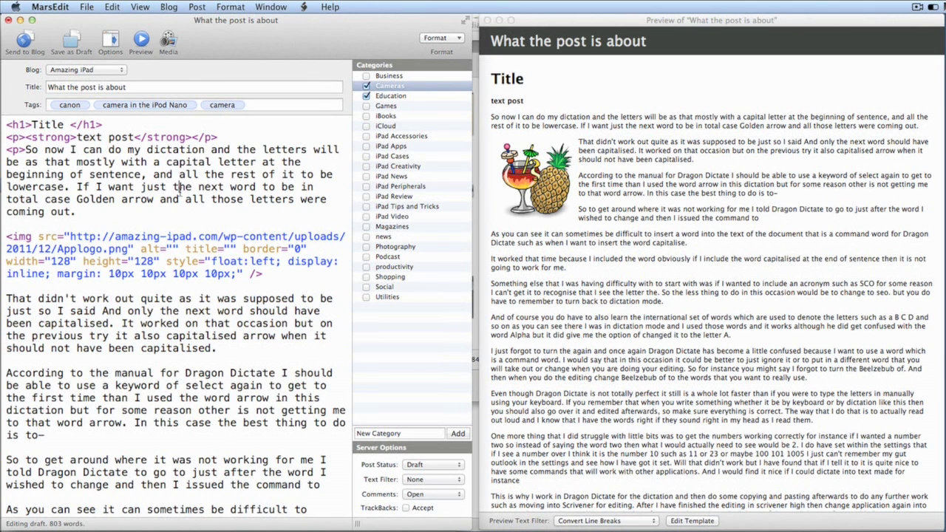
key(super+shift+r)
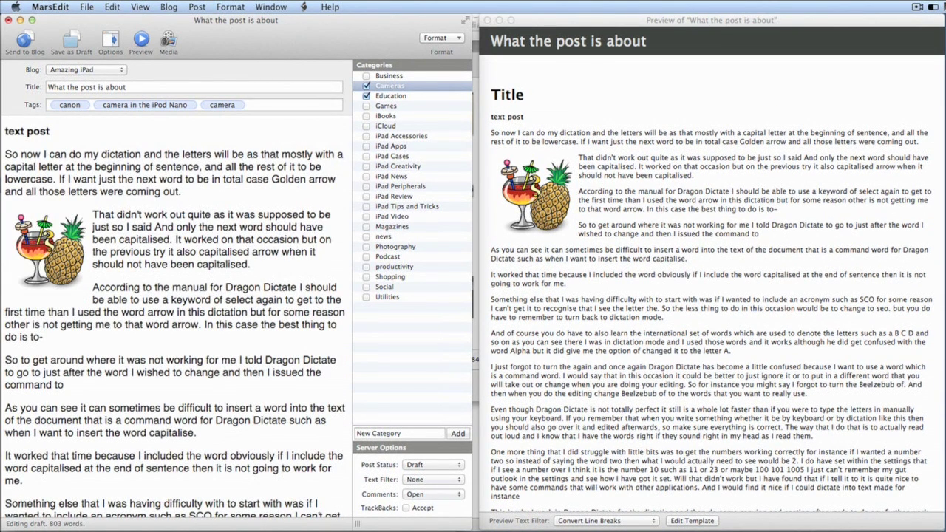
key(super+shift+r)
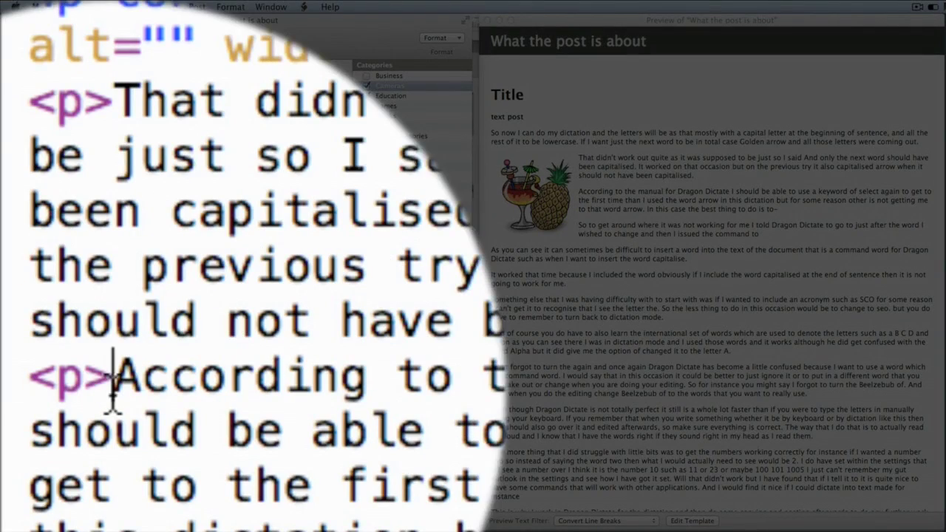
Select the <p> and </p> tags around the "According to" paragraph
drag(24, 352, 20, 352)
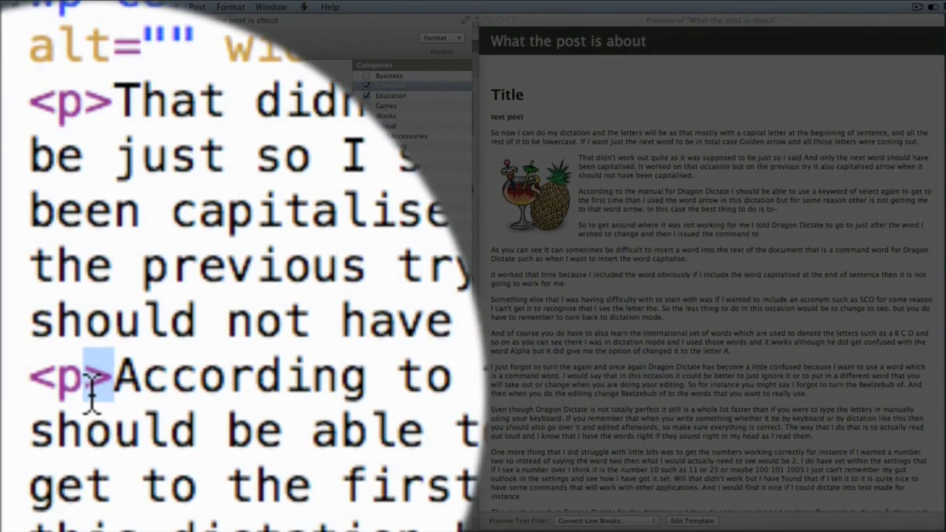
drag(74, 384, 36, 392)
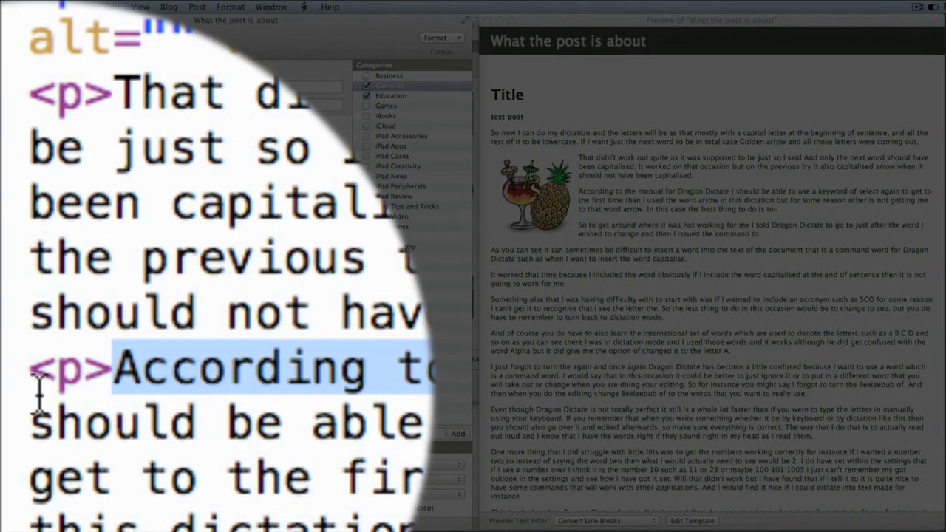
click(37, 403)
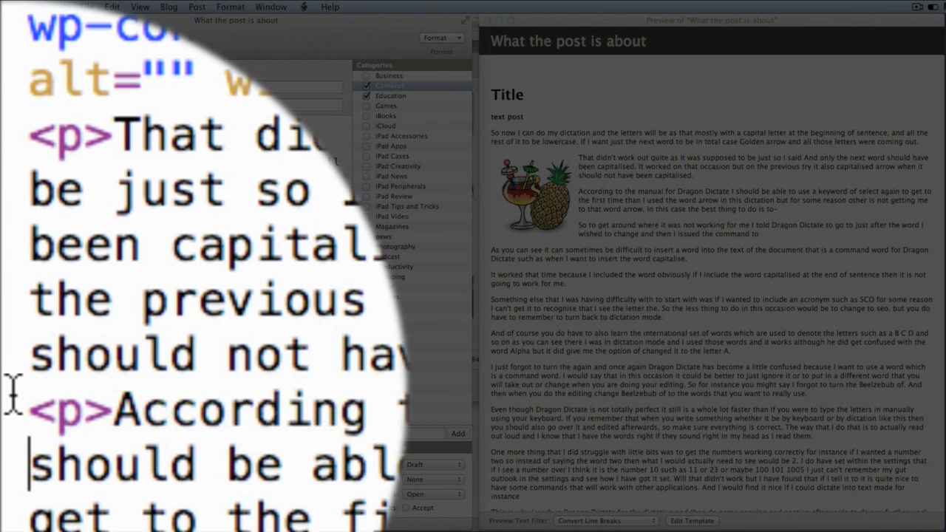
drag(22, 396, 101, 392)
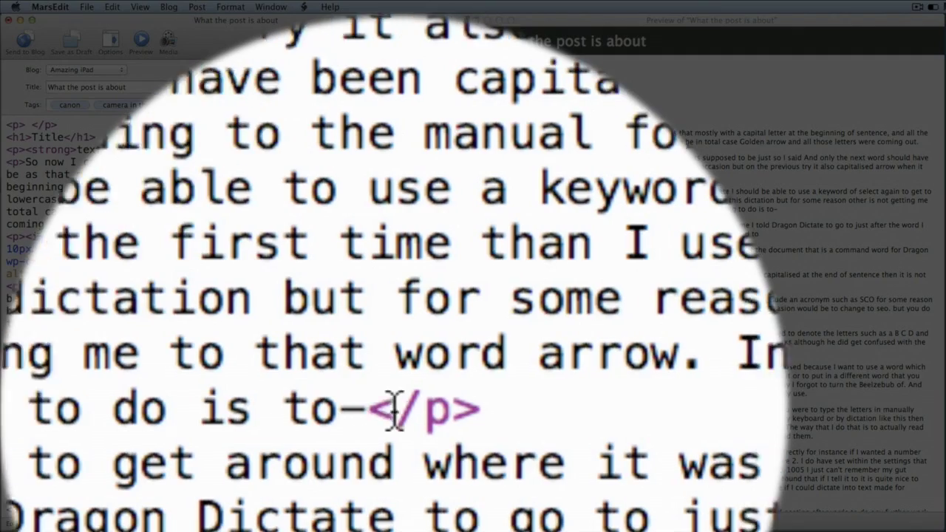
drag(390, 410, 480, 411)
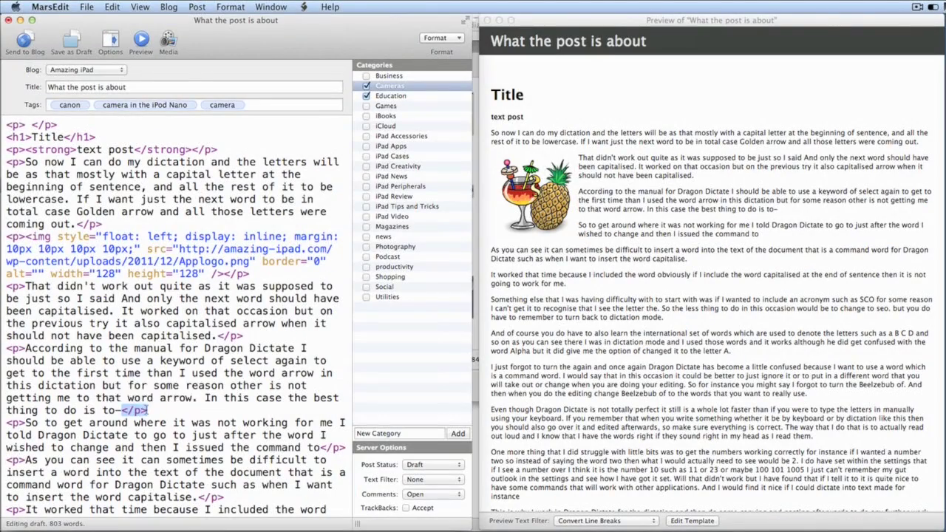